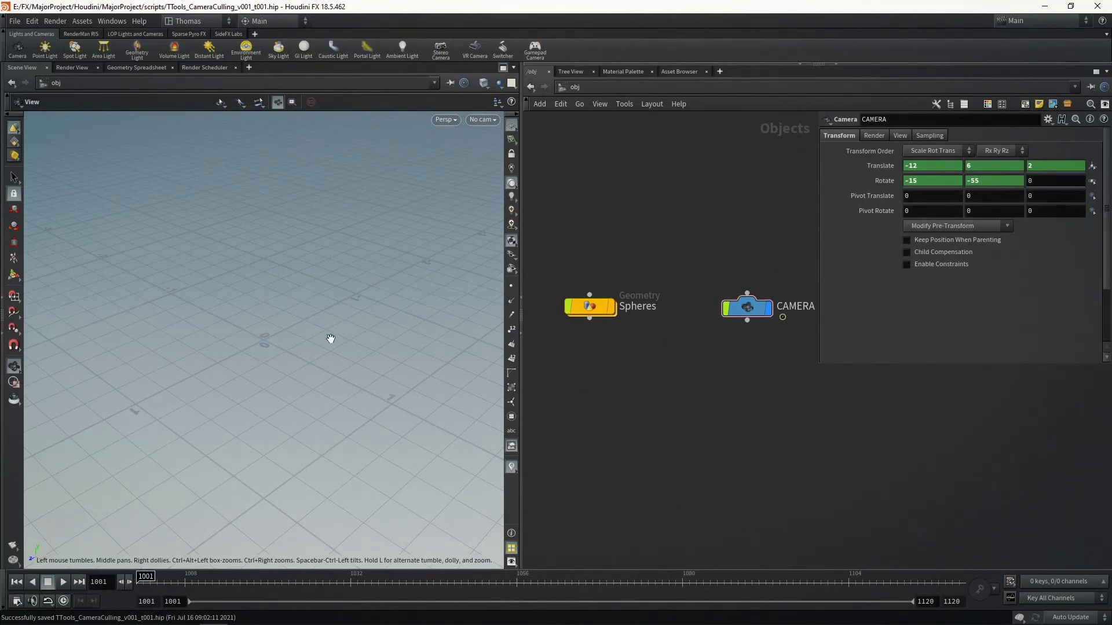
- Enter the Spheres network and display box1's cube, framed in the viewport
scroll(330, 339, down, 10)
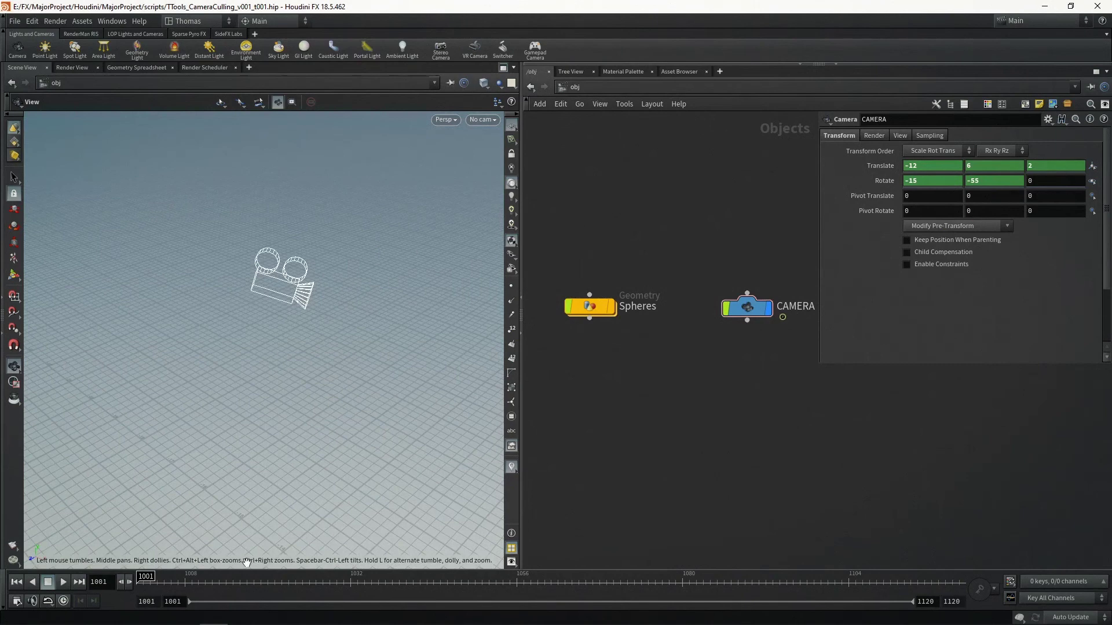
drag(164, 579, 105, 542)
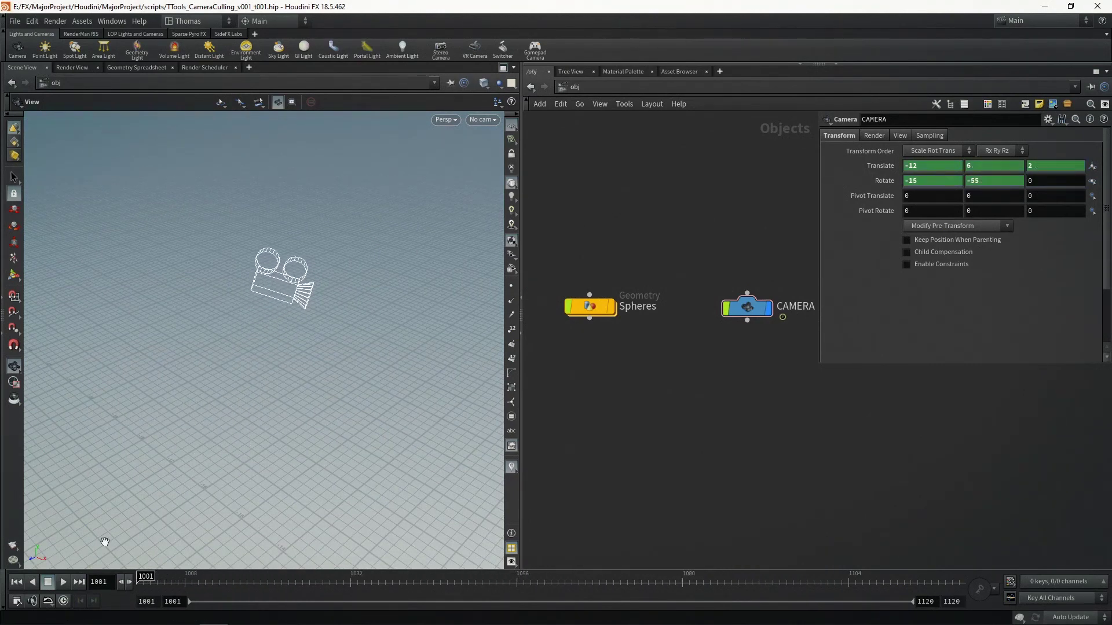
double_click(590, 306)
key(h)
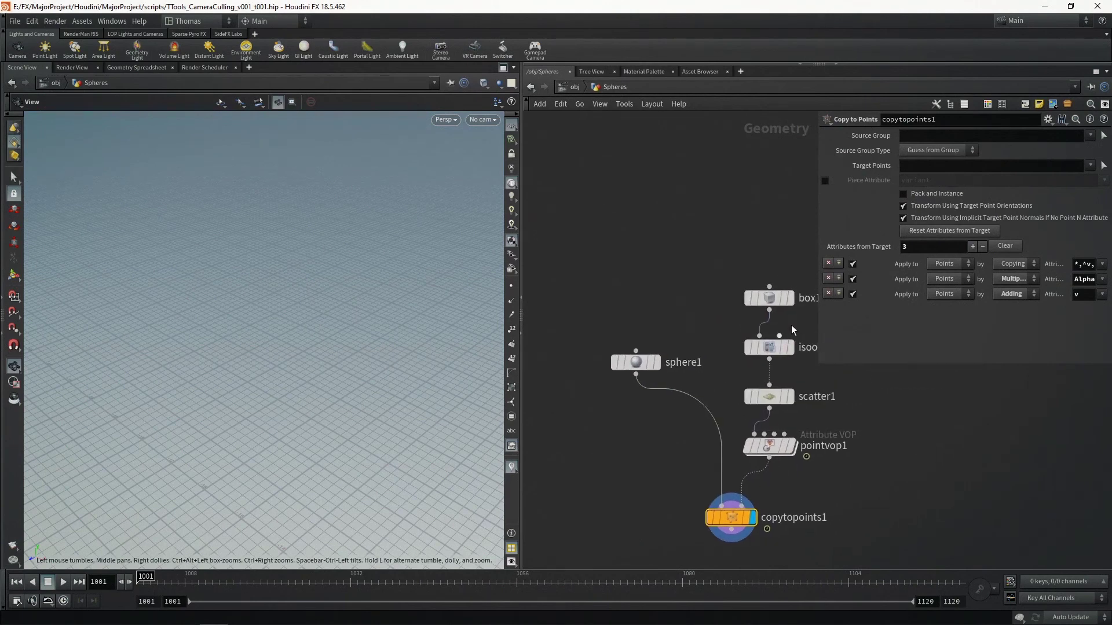
click(790, 298)
key(g)
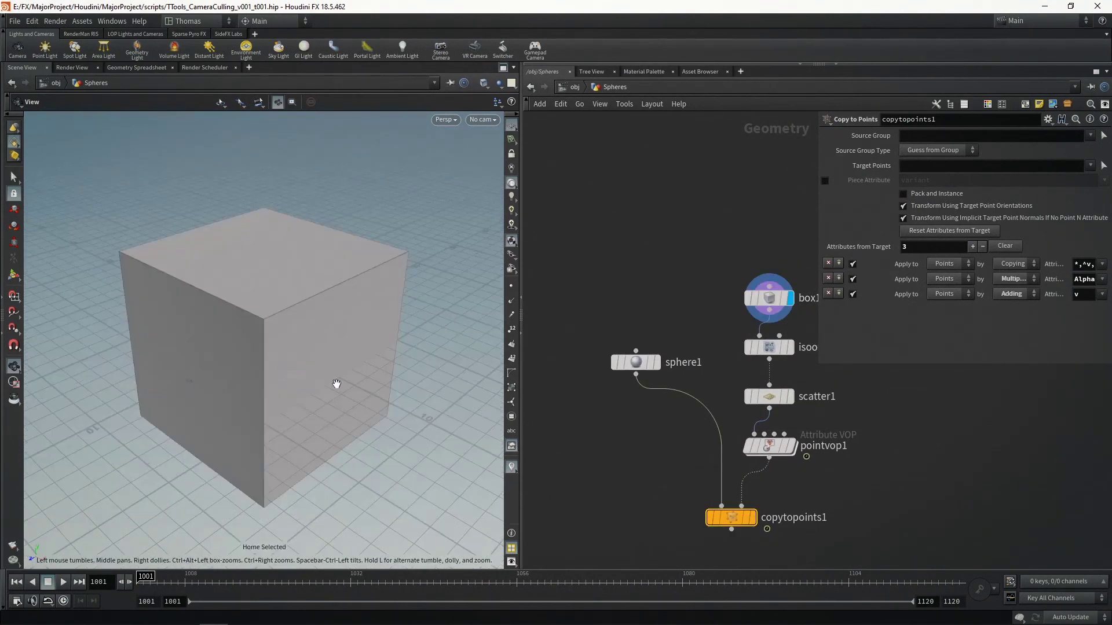
- Display scatter1, pointvop1, then copytopoints1 in turn, scrubbing to watch the points and spheres animate
click(790, 397)
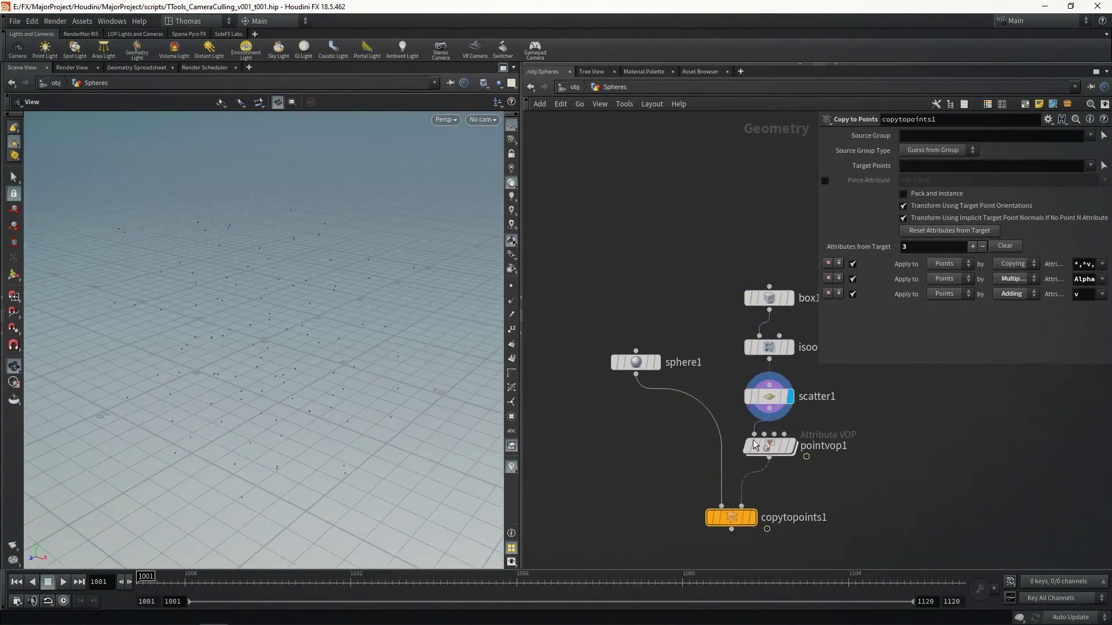
click(793, 447)
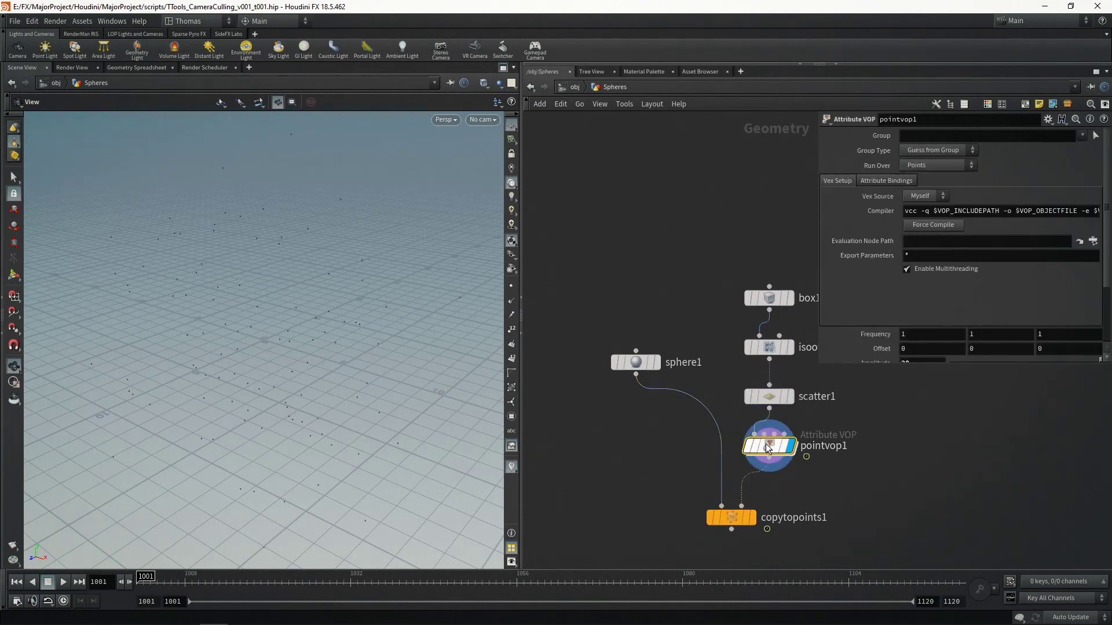
drag(154, 575, 223, 575)
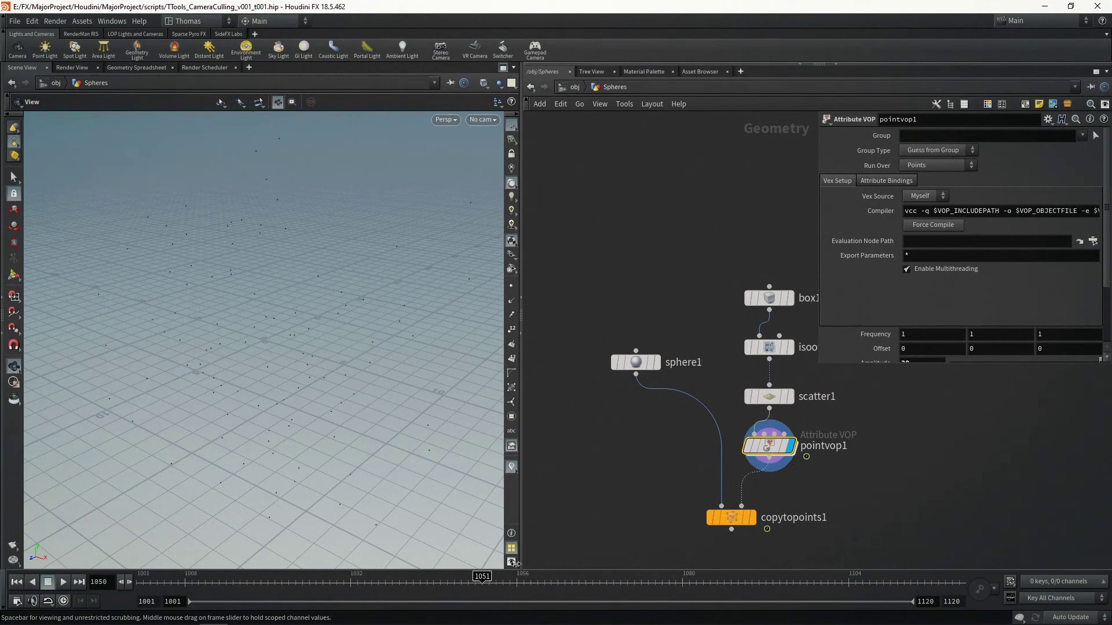
click(751, 517)
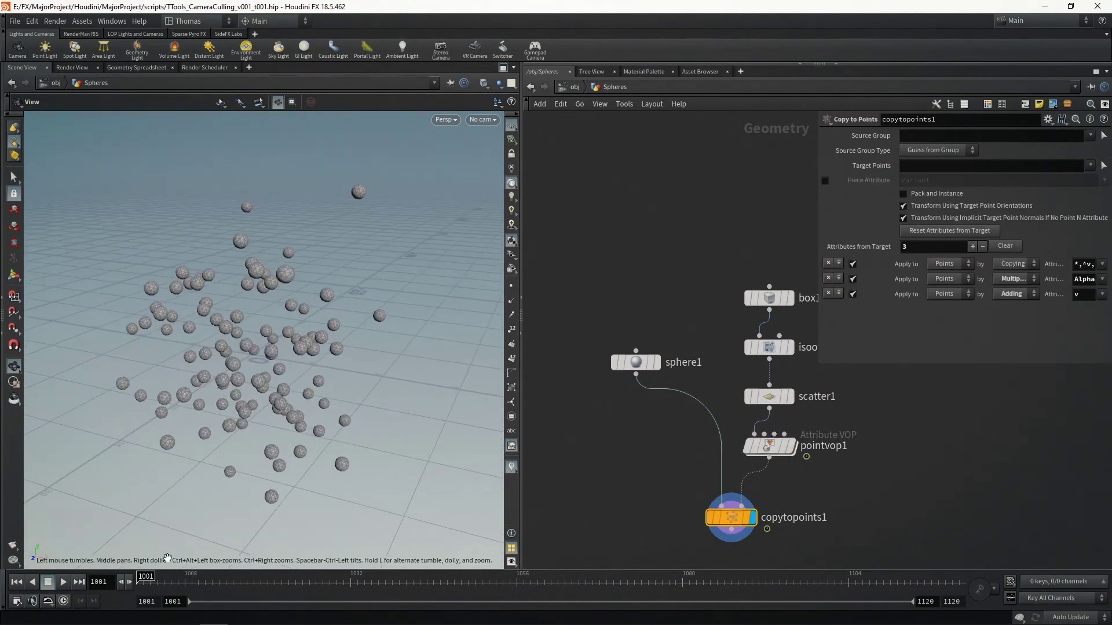
mouse_move(148, 576)
mouse_down()
mouse_move(338, 556)
mouse_move(847, 565)
mouse_move(142, 575)
mouse_up()
- Install E:/HDA/TT_Culling.1.1.hda as a digital asset for the Current HIP File Only
click(15, 25)
mouse_move(38, 224)
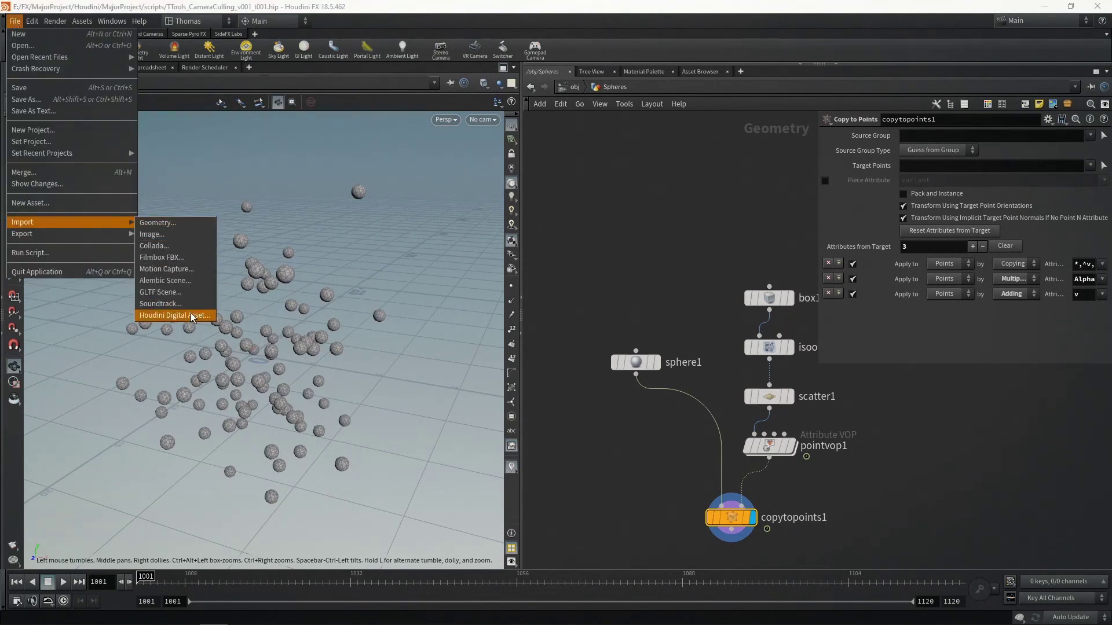
click(174, 316)
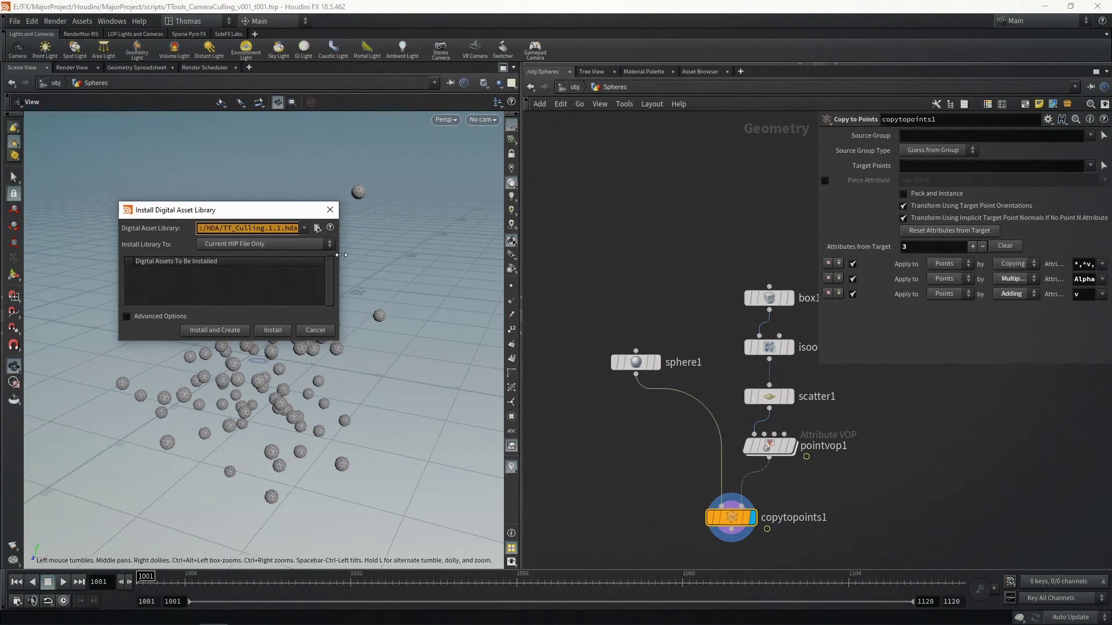
drag(341, 254, 461, 255)
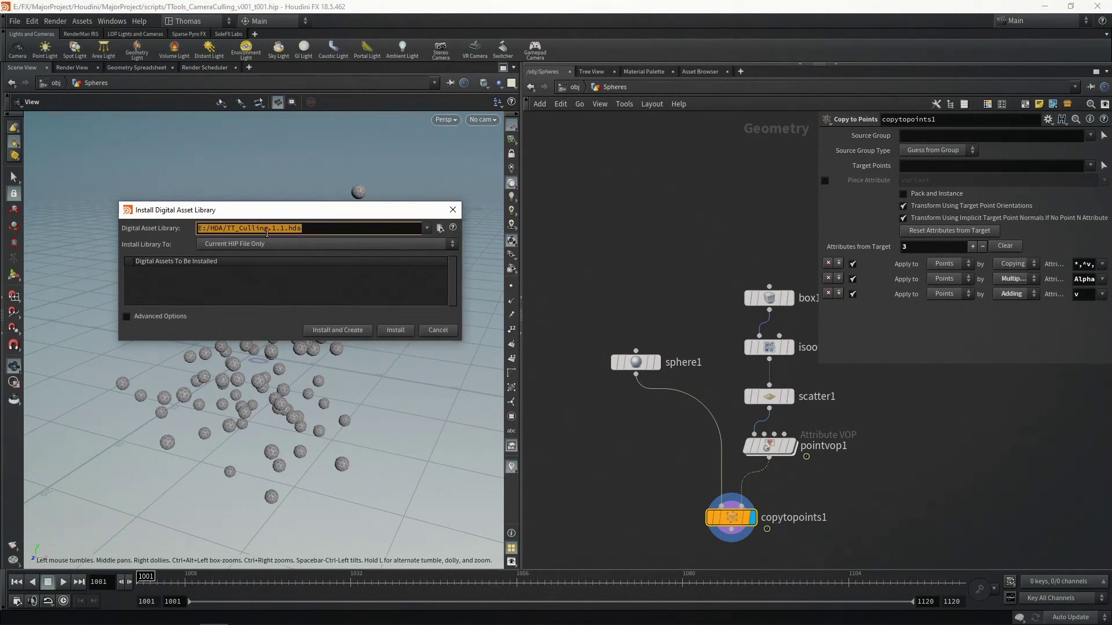
drag(238, 212, 231, 194)
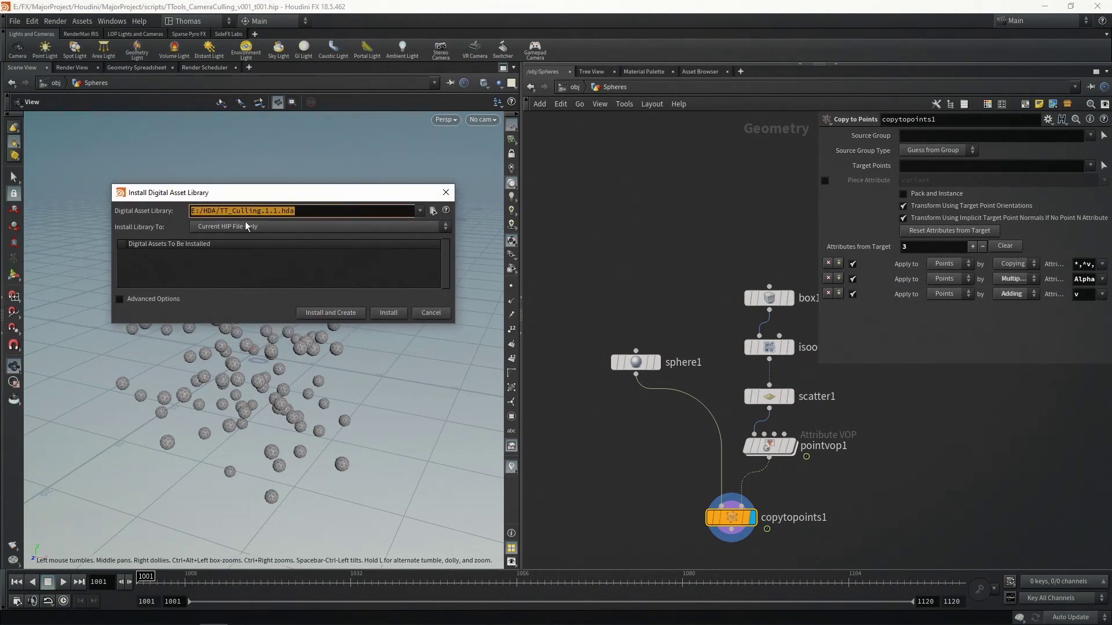
click(390, 316)
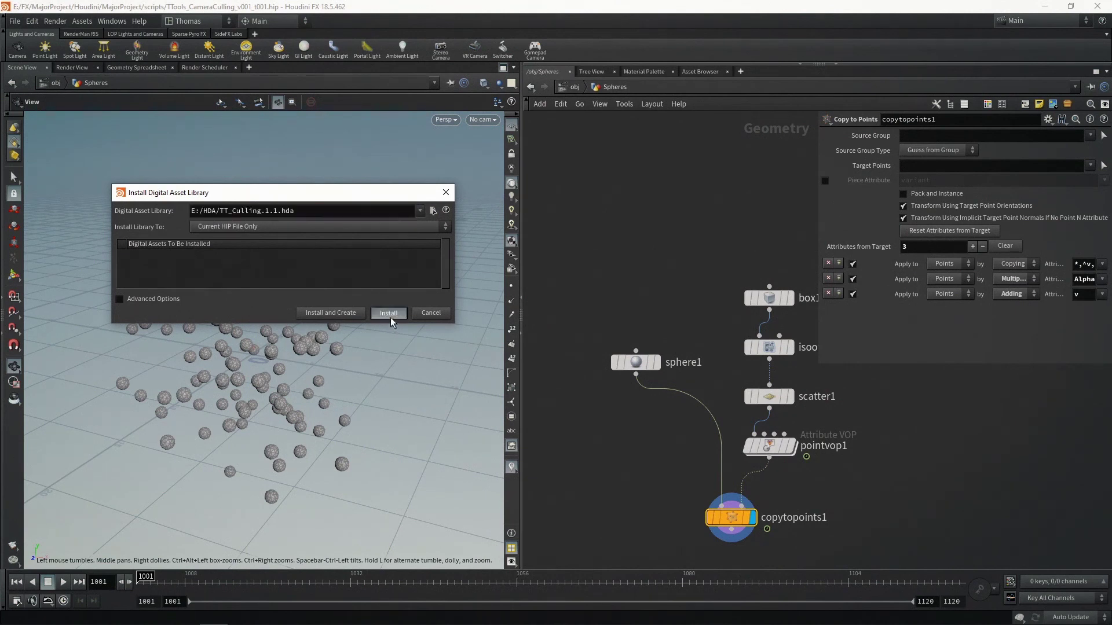
middle_drag(638, 482, 593, 352)
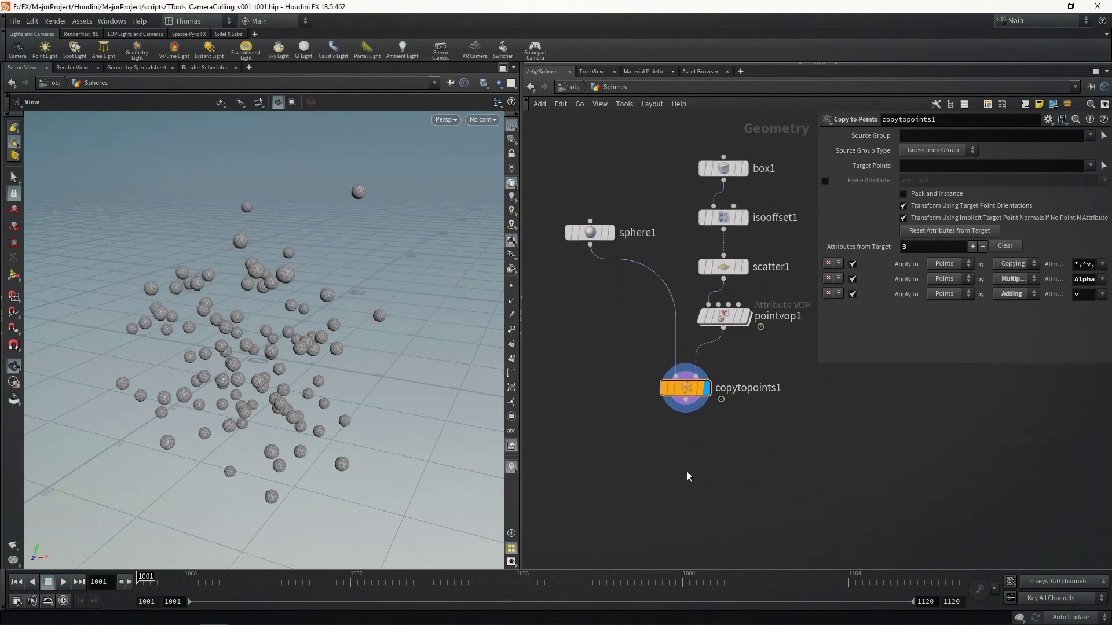
- Add a TT Culling node below copytopoints1 and wire copytopoints1 into it
key(Tab)
mouse_move(702, 497)
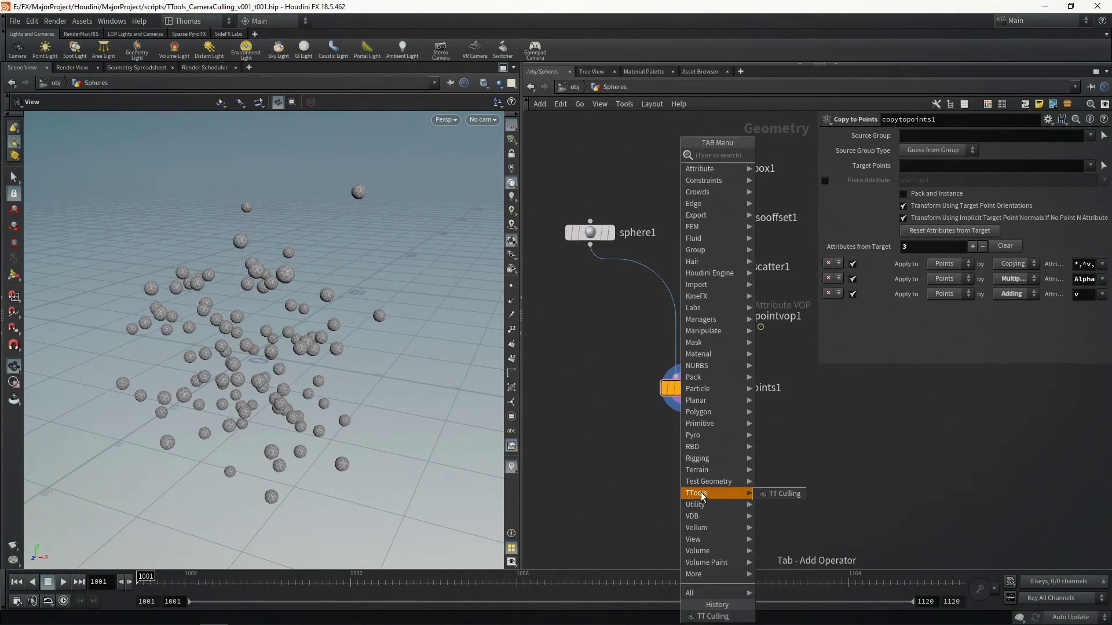
click(782, 494)
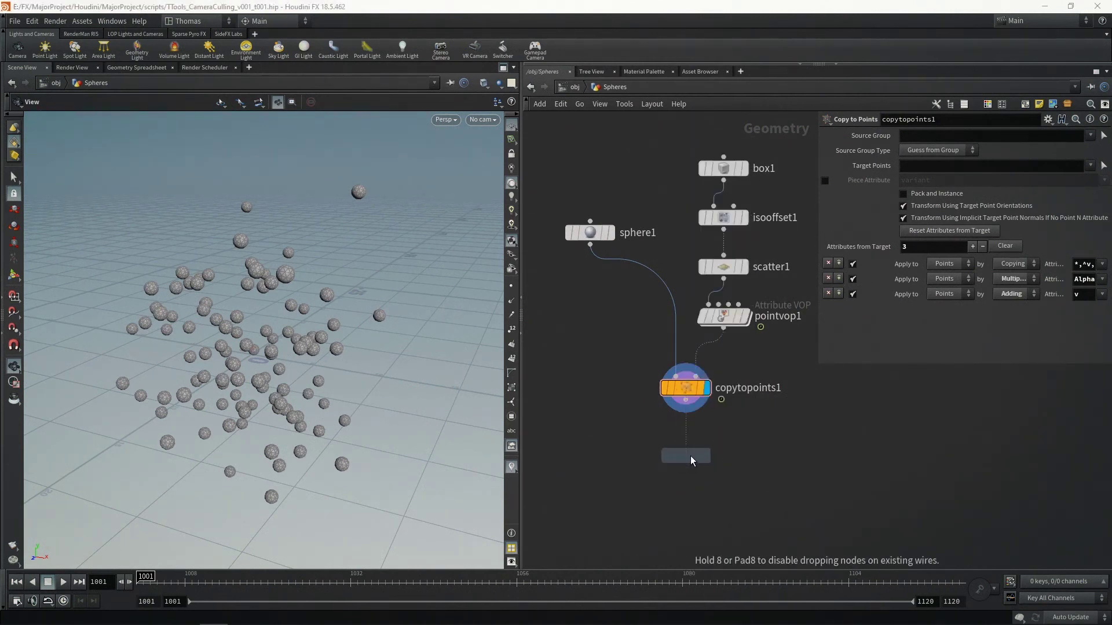
click(682, 453)
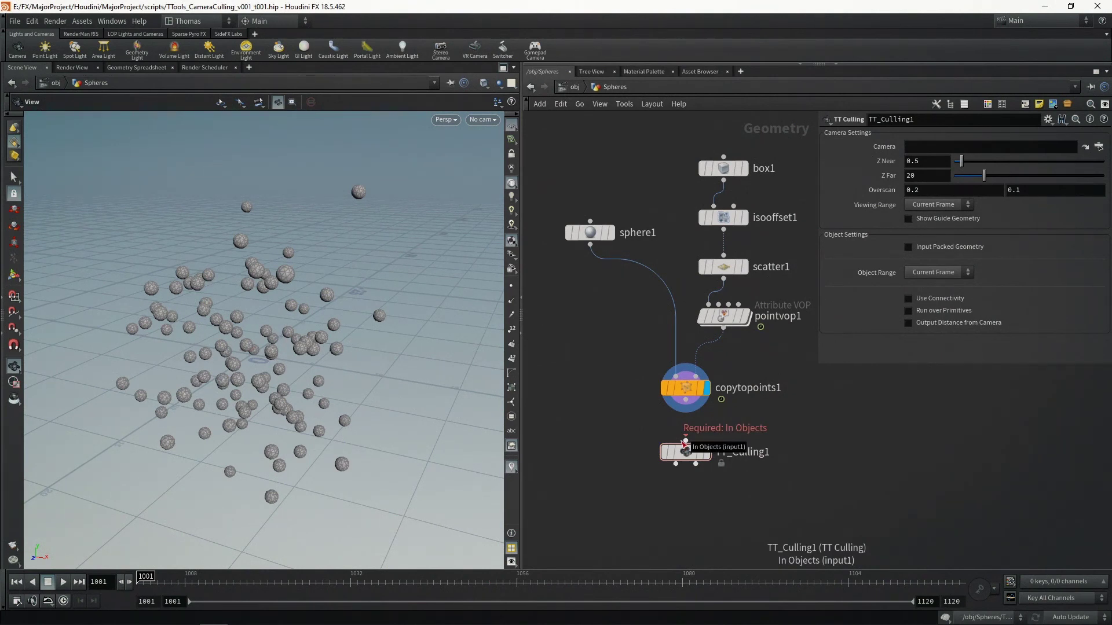
click(685, 442)
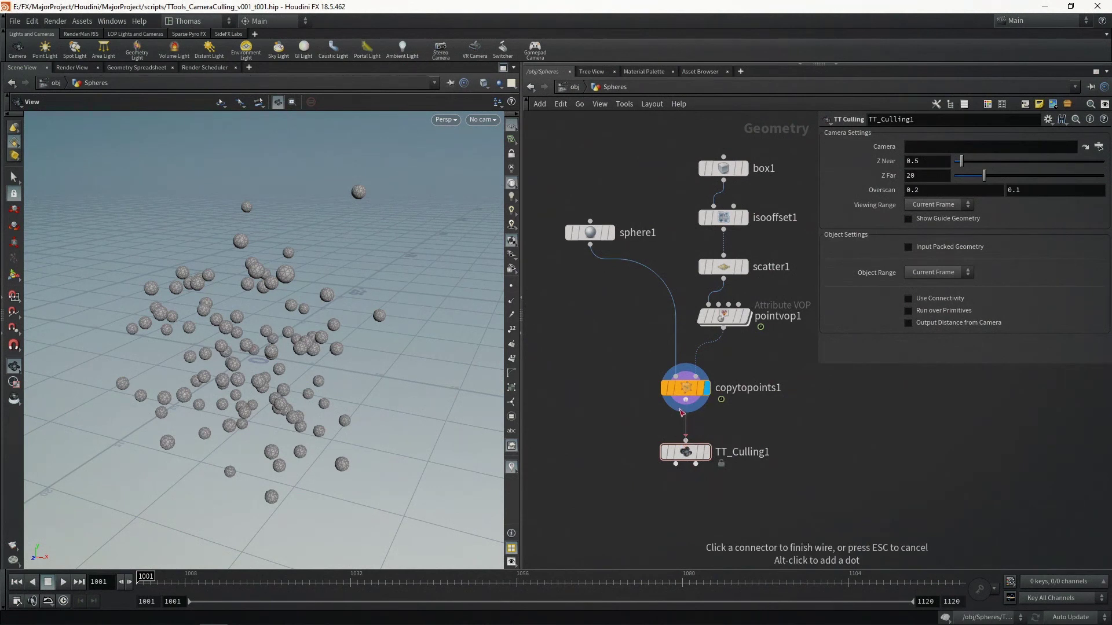
click(688, 404)
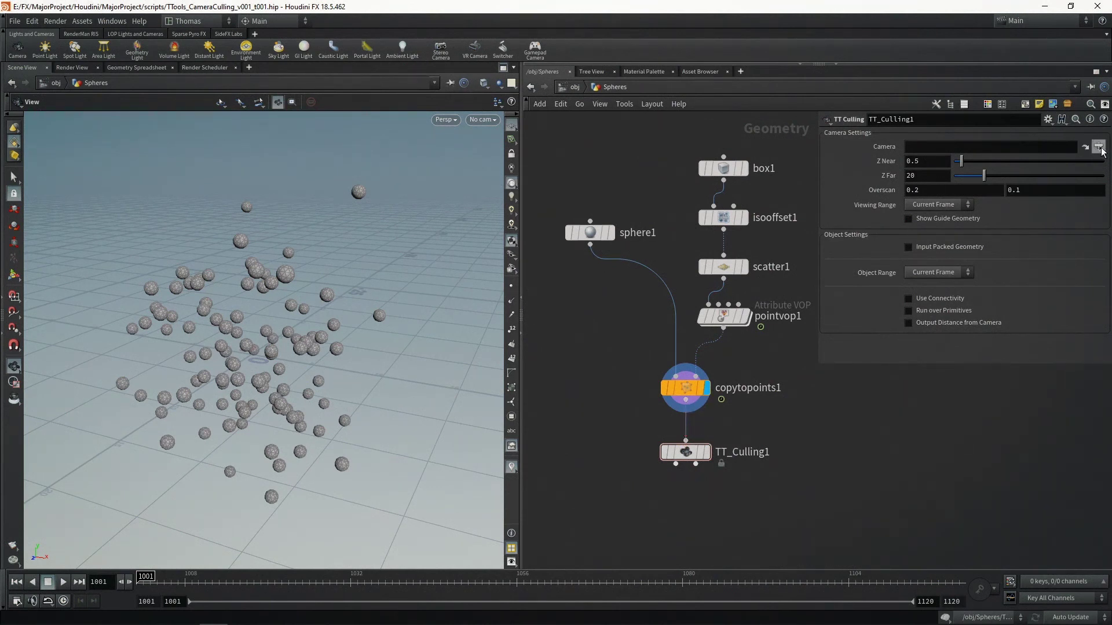
- Set TT_Culling1's Camera to /obj/CAMERA and make it the displayed node
click(1099, 147)
click(1021, 87)
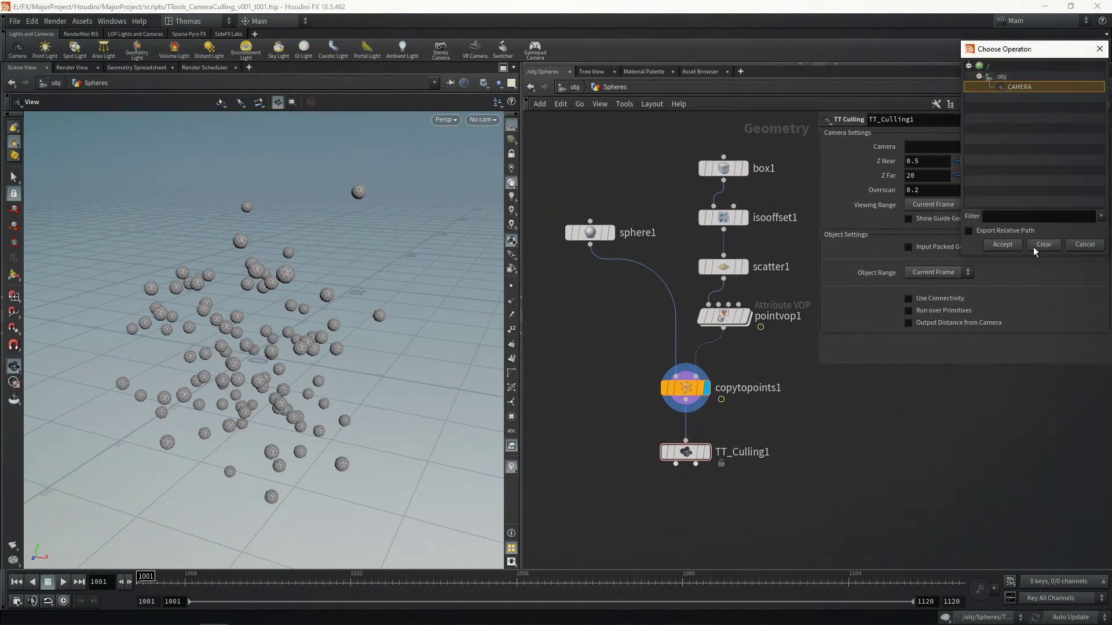
click(1005, 246)
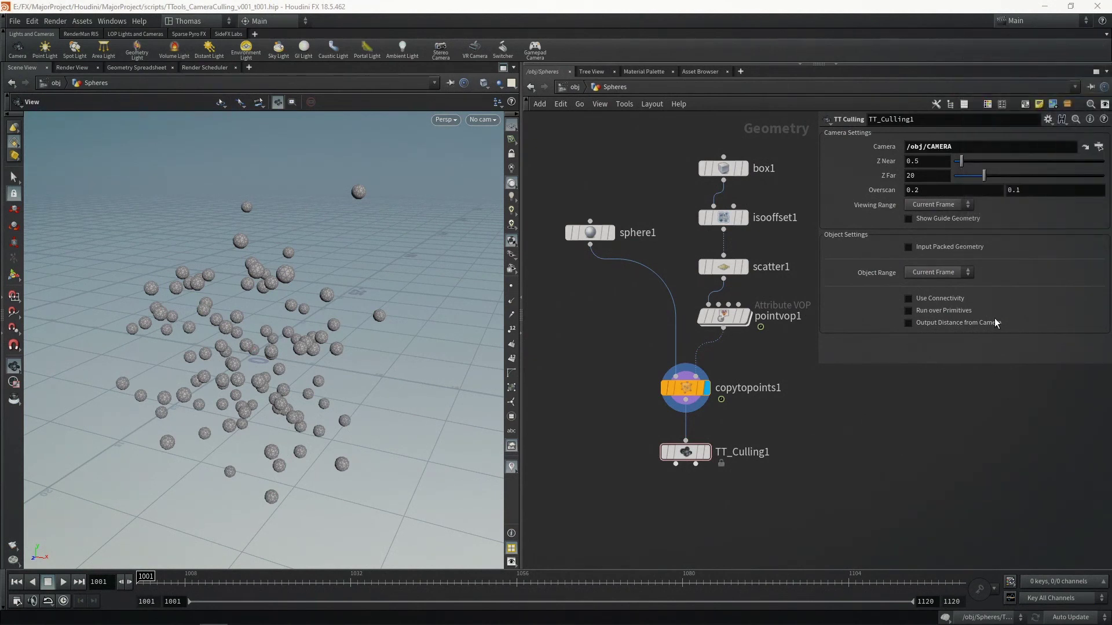
click(708, 453)
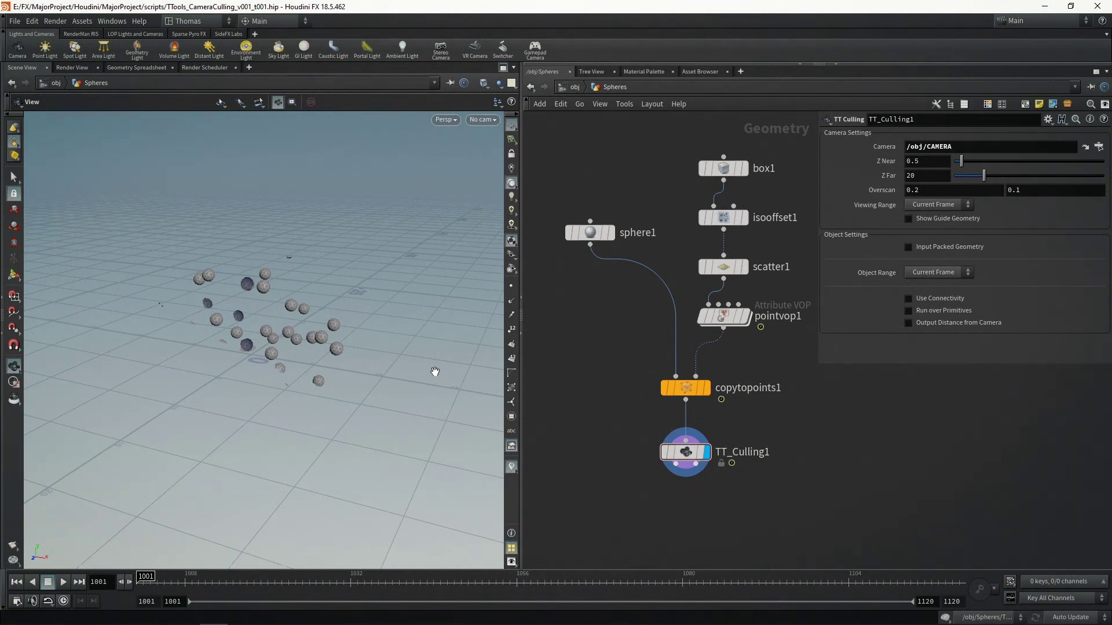
- Enable Show Guide Geometry and inspect the frustum while scrubbing to about frame 1033
click(933, 223)
drag(174, 297, 231, 341)
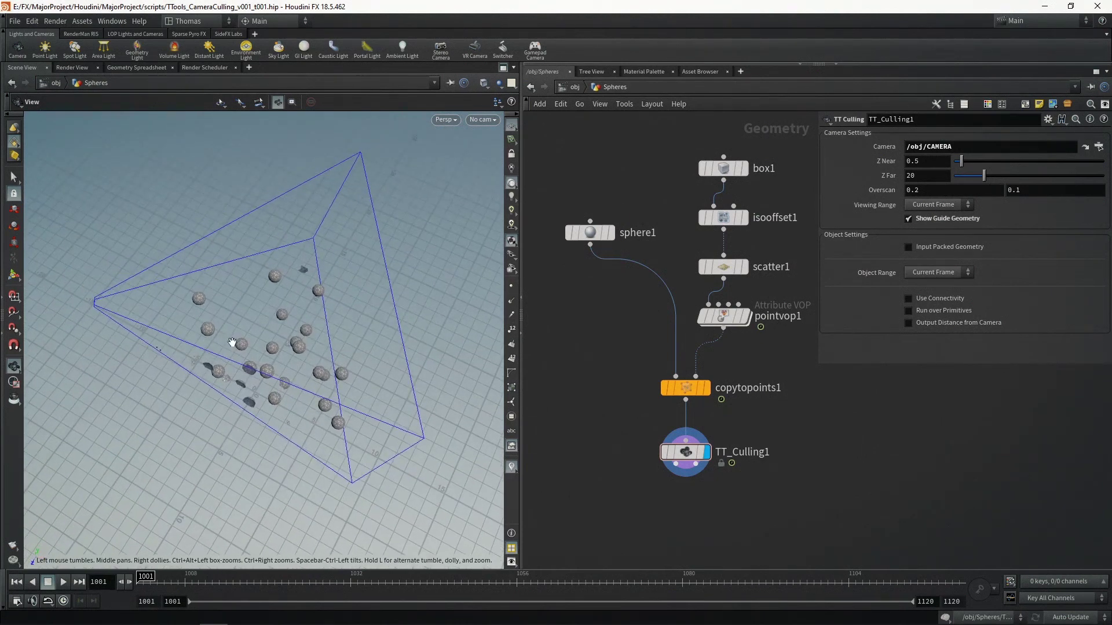
drag(159, 580, 379, 365)
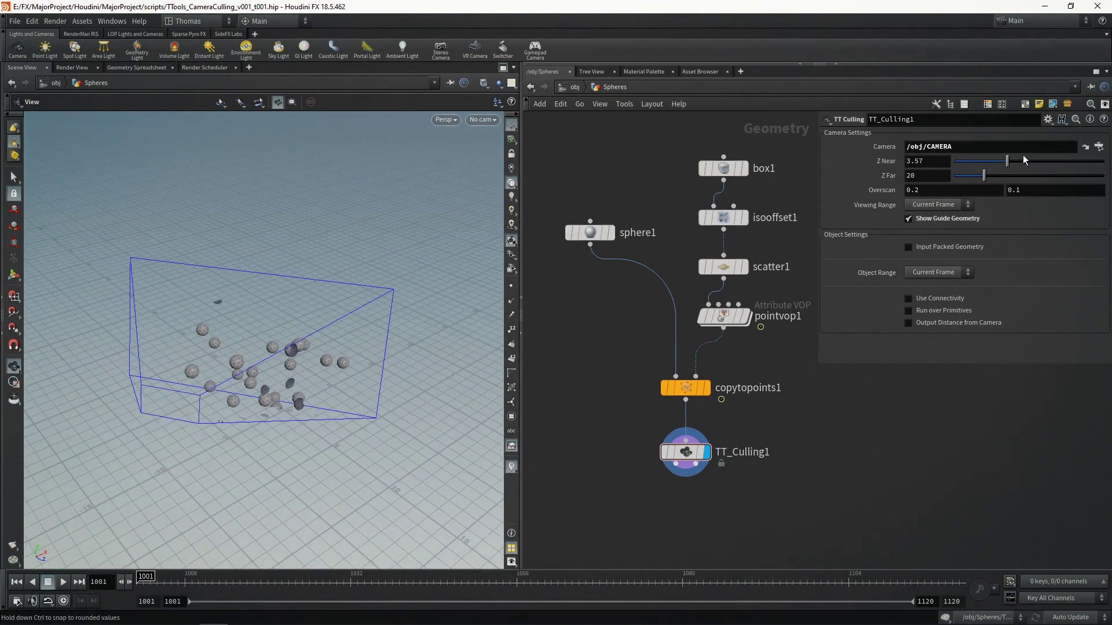
- Pull Z Near to 1.67 and raise both Overscan values to widen and heighten the frustum
drag(1049, 168, 980, 172)
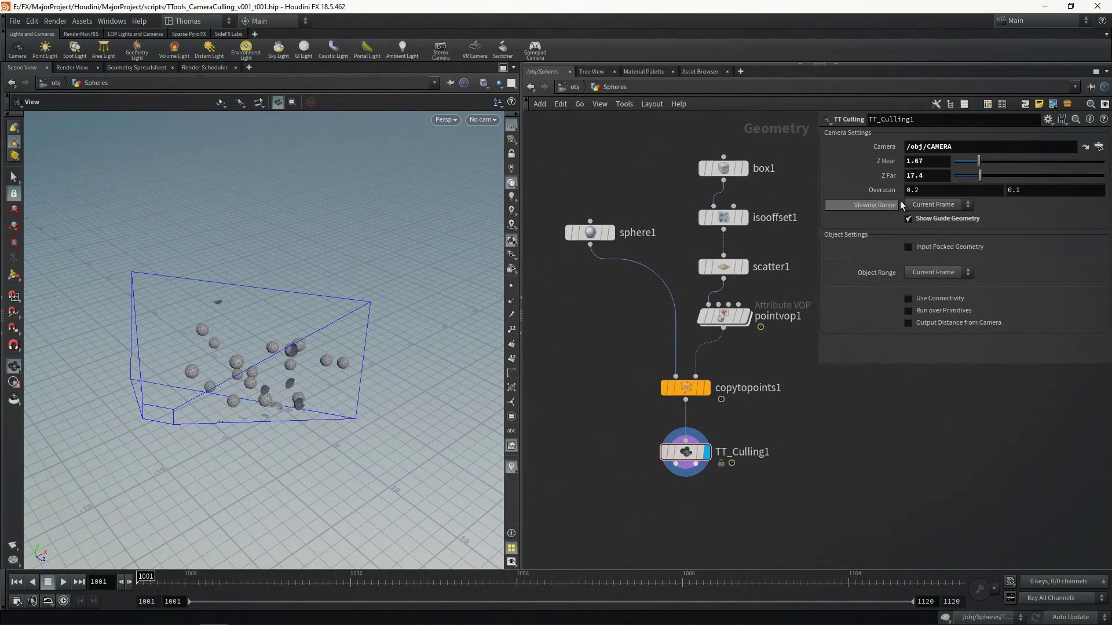
drag(348, 325, 362, 298)
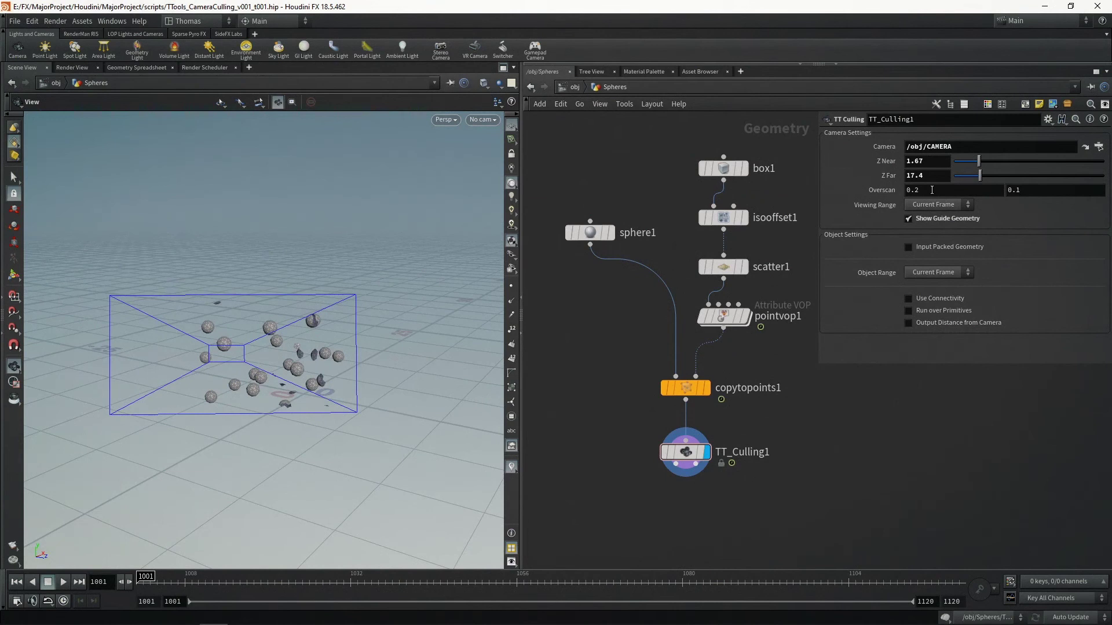
middle_drag(932, 190, 959, 203)
middle_drag(1032, 192, 993, 184)
- Revert Z Near to 0.5, Z Far to 20 and Overscan to 0.2/0.1, then orbit to inspect
right_click(877, 163)
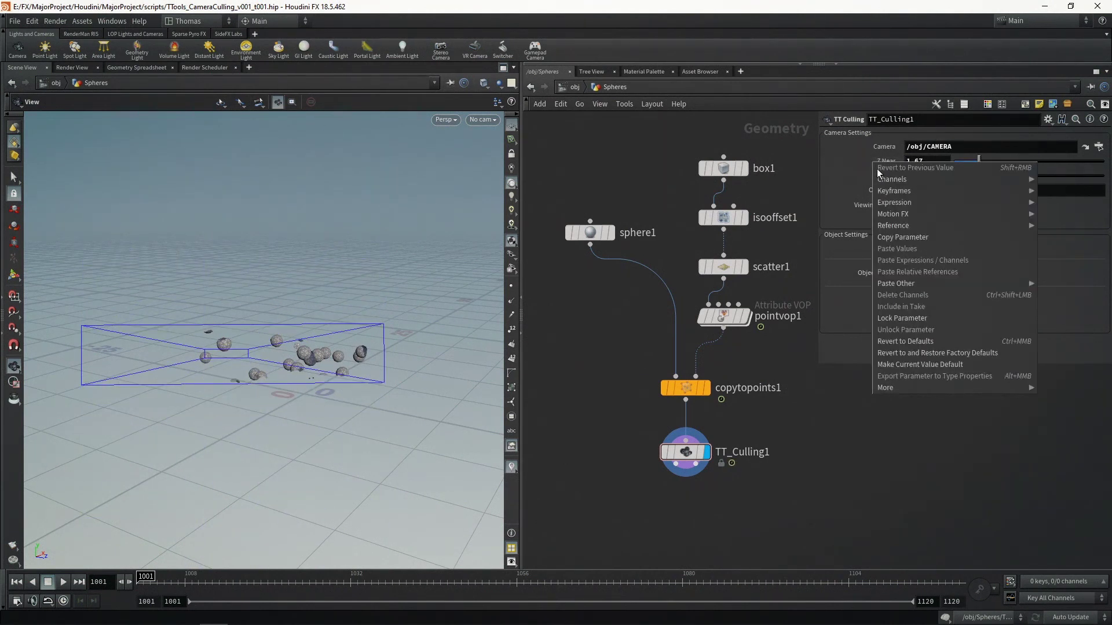
click(898, 343)
right_click(888, 176)
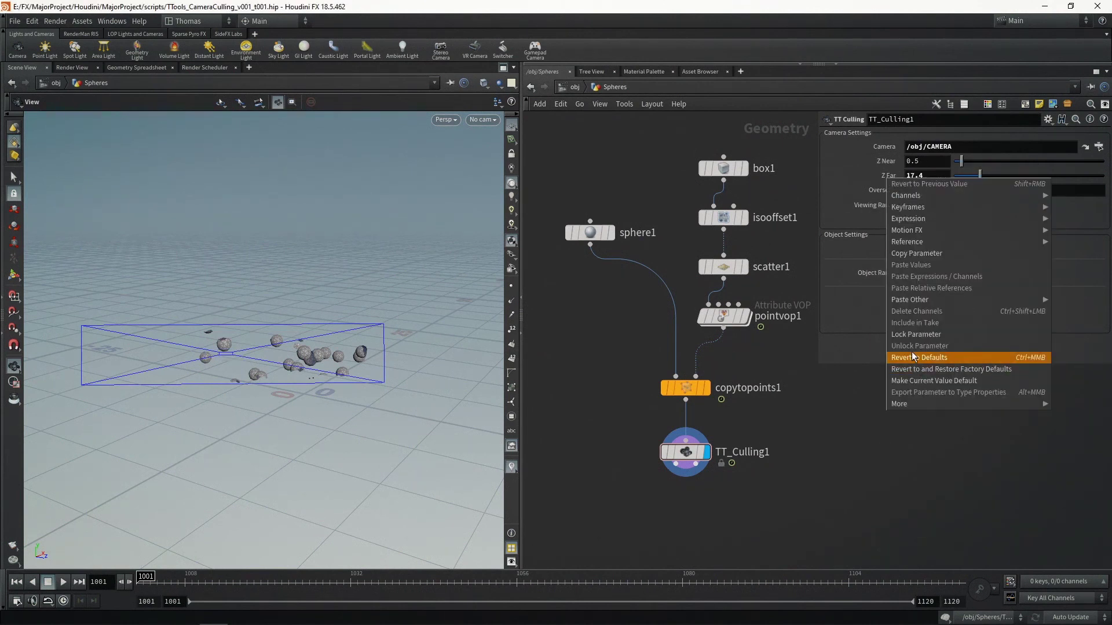
click(911, 352)
right_click(887, 193)
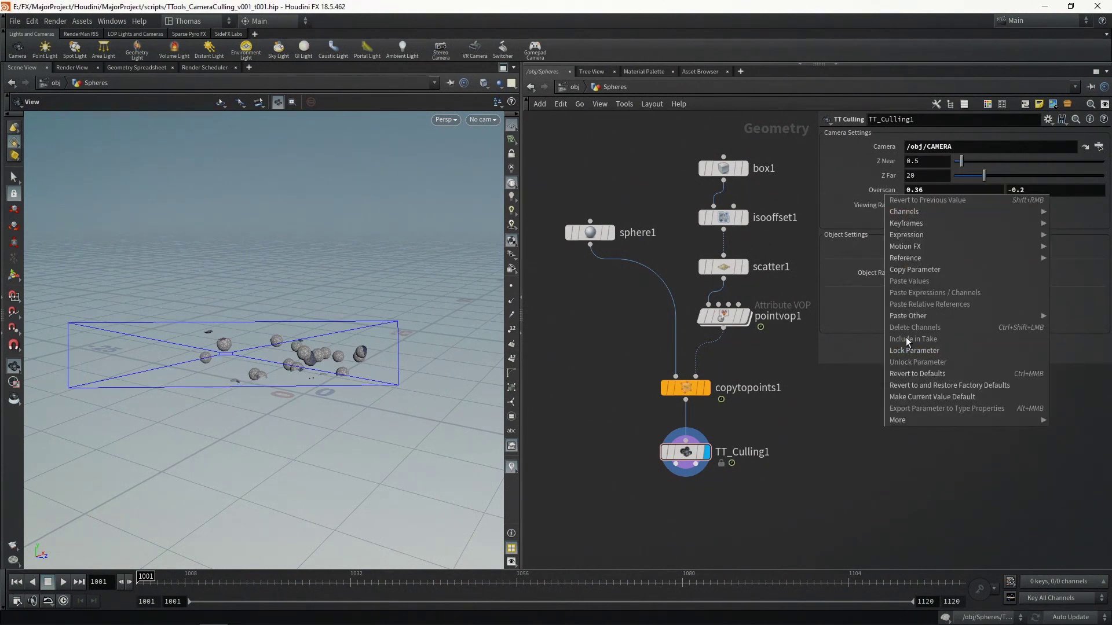
click(911, 373)
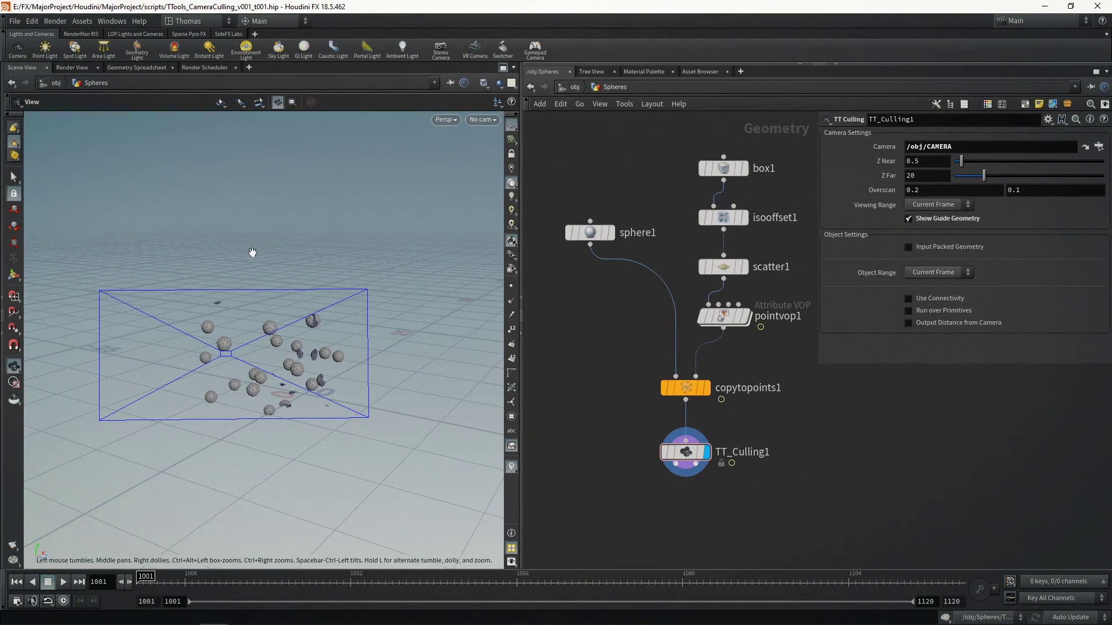
drag(290, 301, 295, 264)
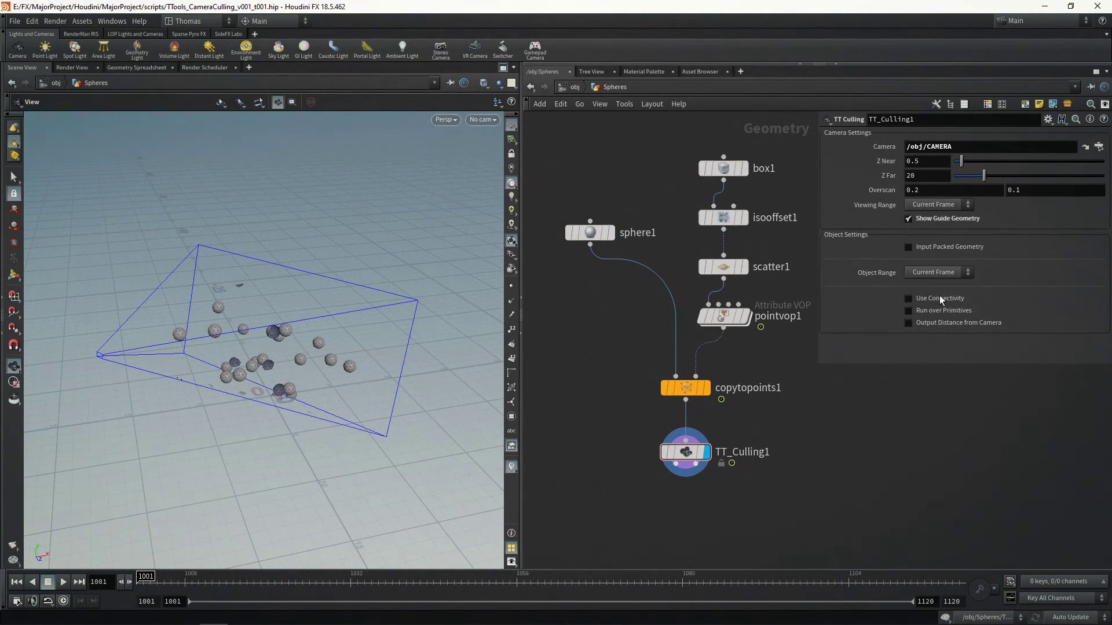
scroll(312, 389, up, 10)
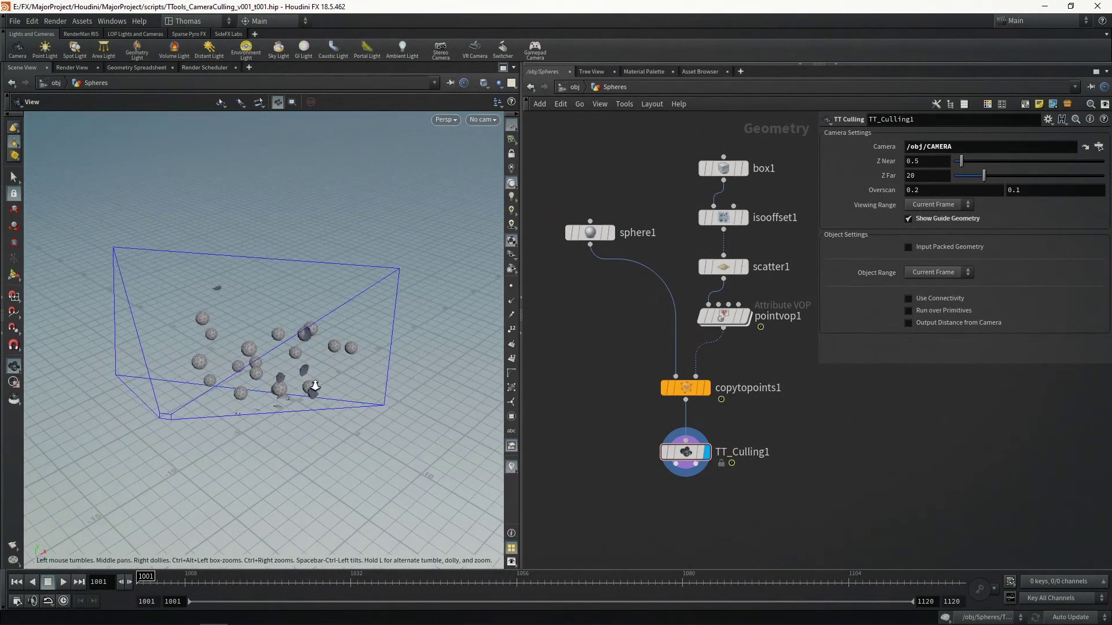
drag(302, 210, 238, 298)
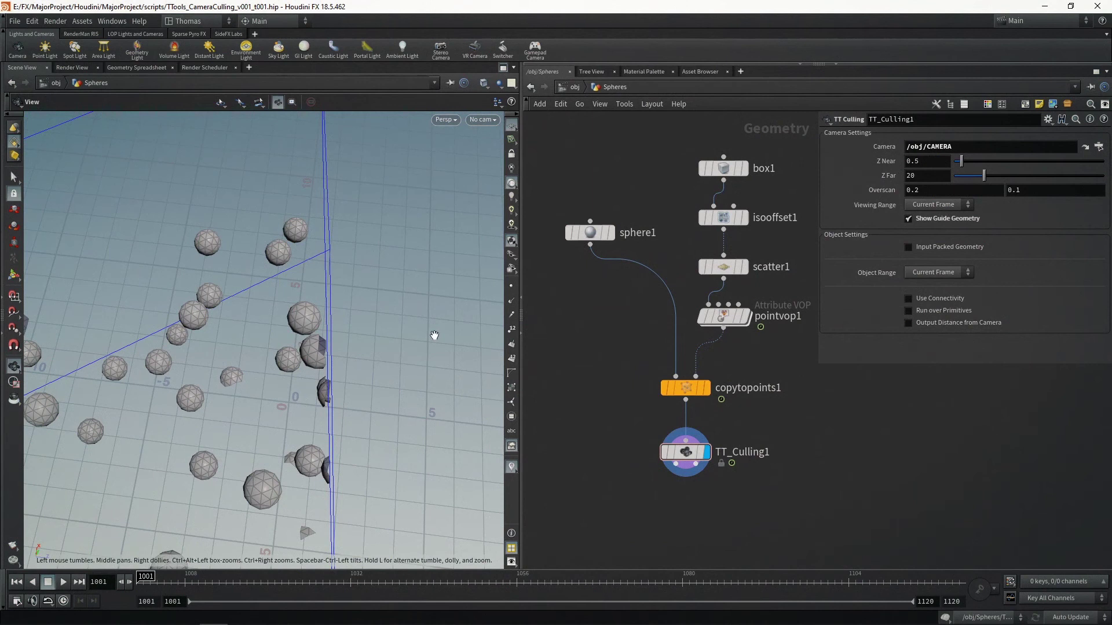
- Enable Run over Primitives on TT_Culling1 and inspect the clipped spheres
click(909, 311)
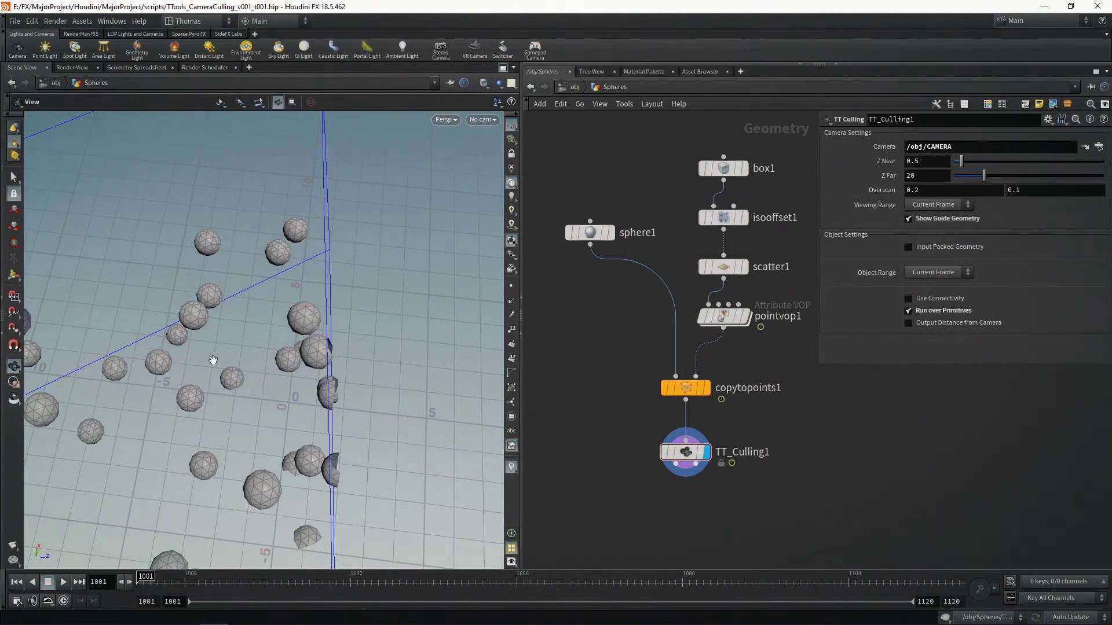
drag(181, 453, 250, 295)
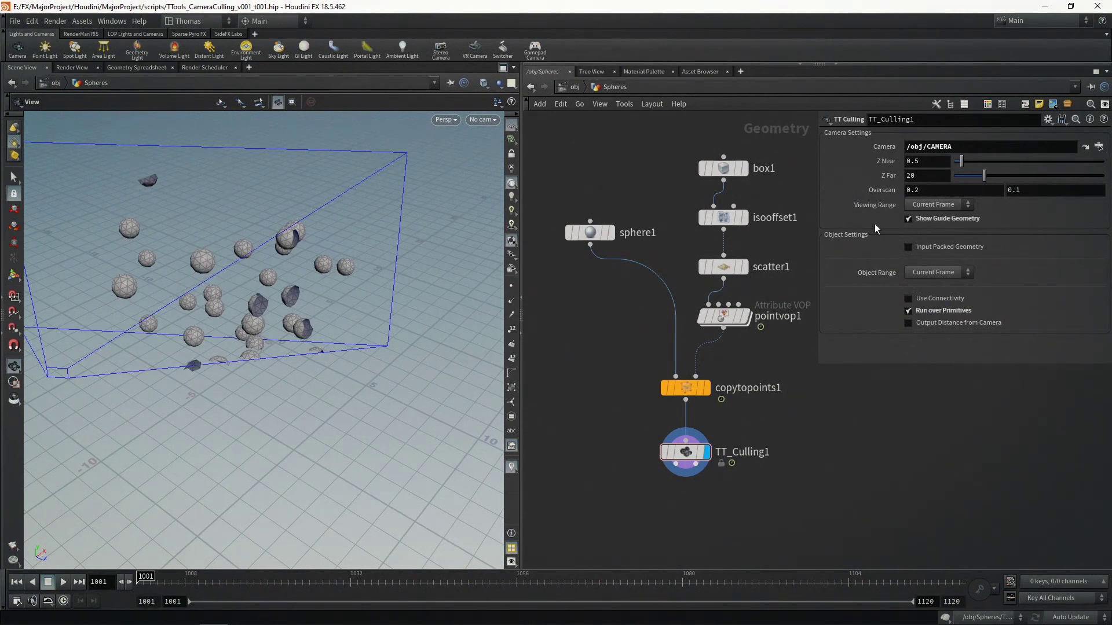
- Enable Use Connectivity and orbit around the frustum to confirm spheres stay whole
click(907, 299)
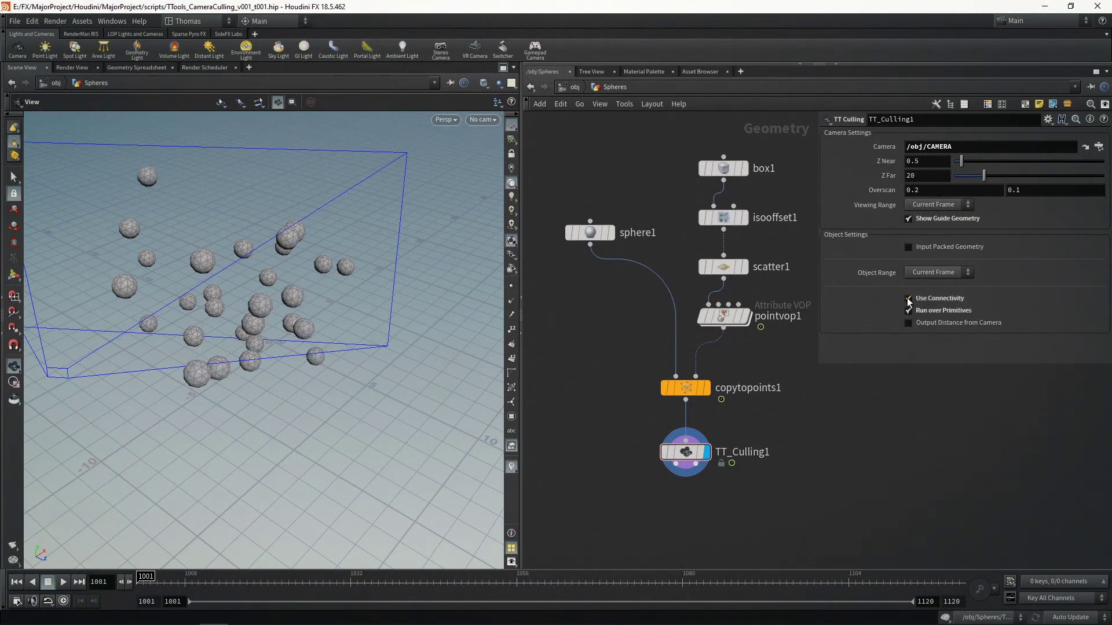
drag(160, 273, 181, 309)
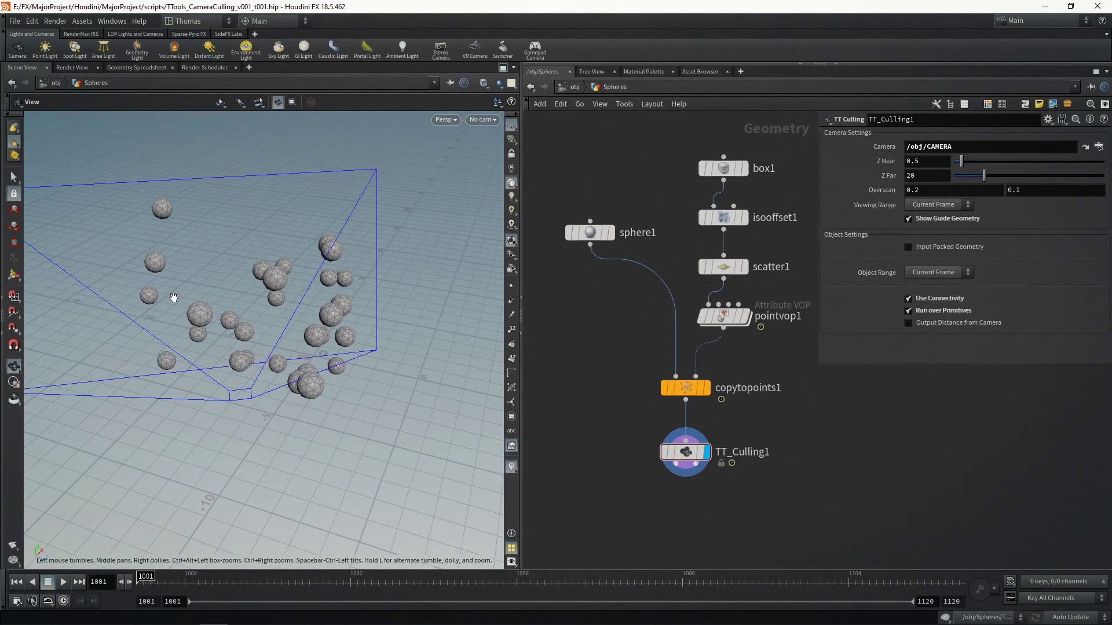
drag(239, 307, 324, 301)
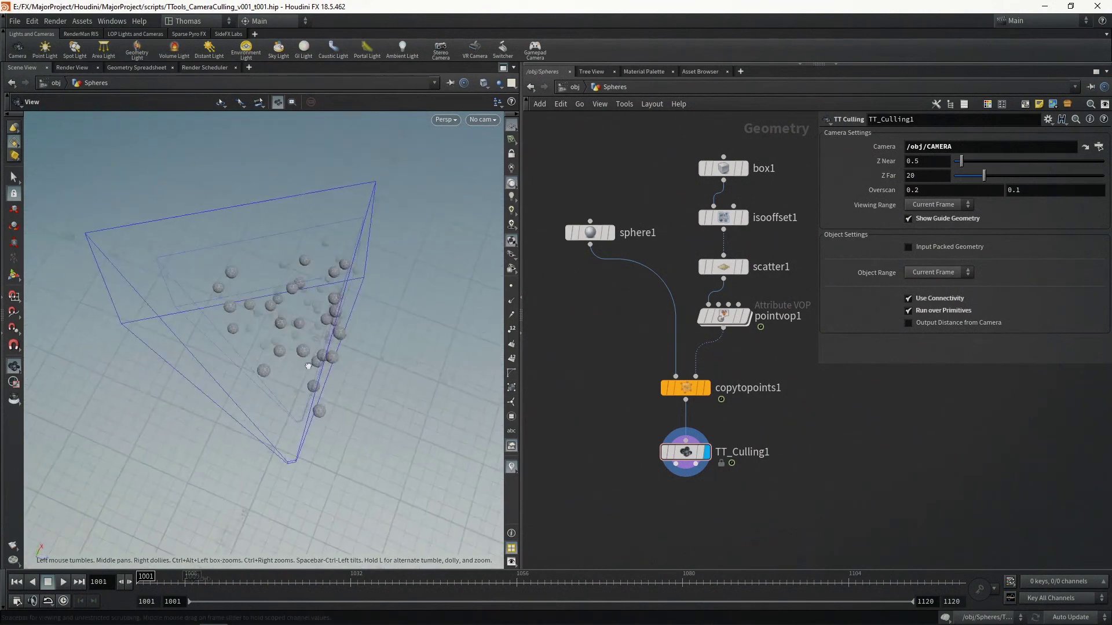
drag(214, 580, 110, 552)
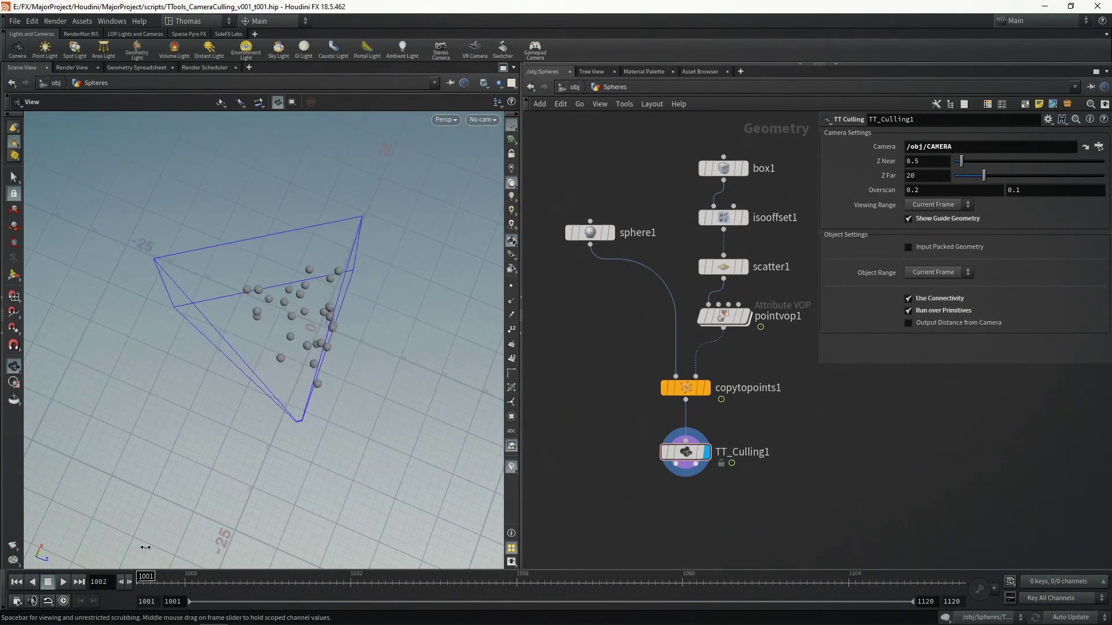
- Save the scene, set Viewing Range to Single Frame, and scrub to confirm the frustum stays fixed
key(ctrl+s)
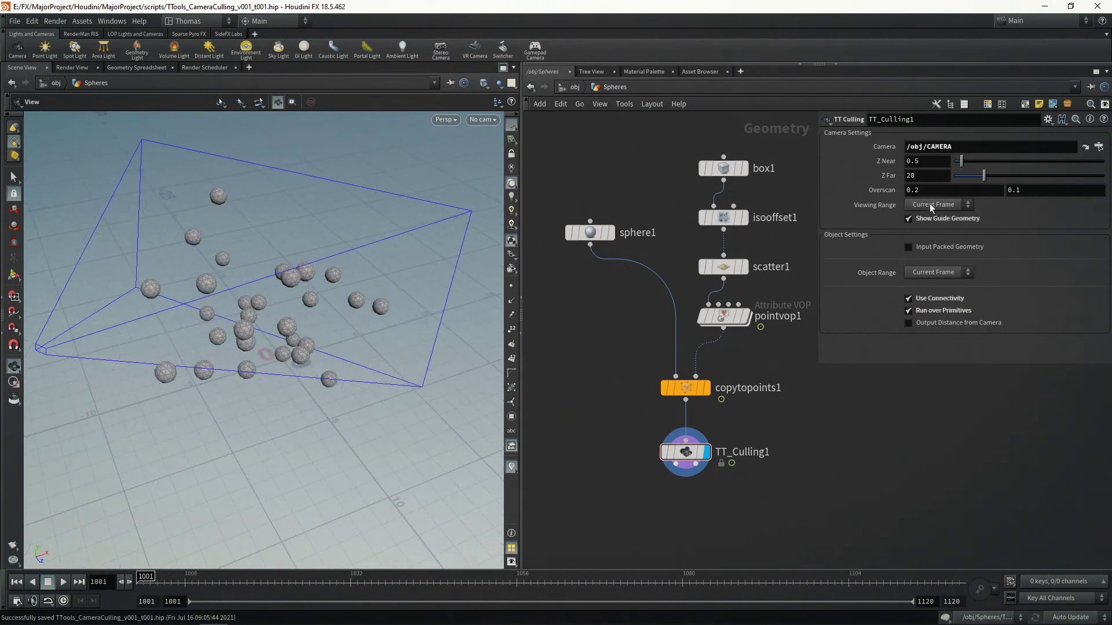
drag(255, 577, 141, 576)
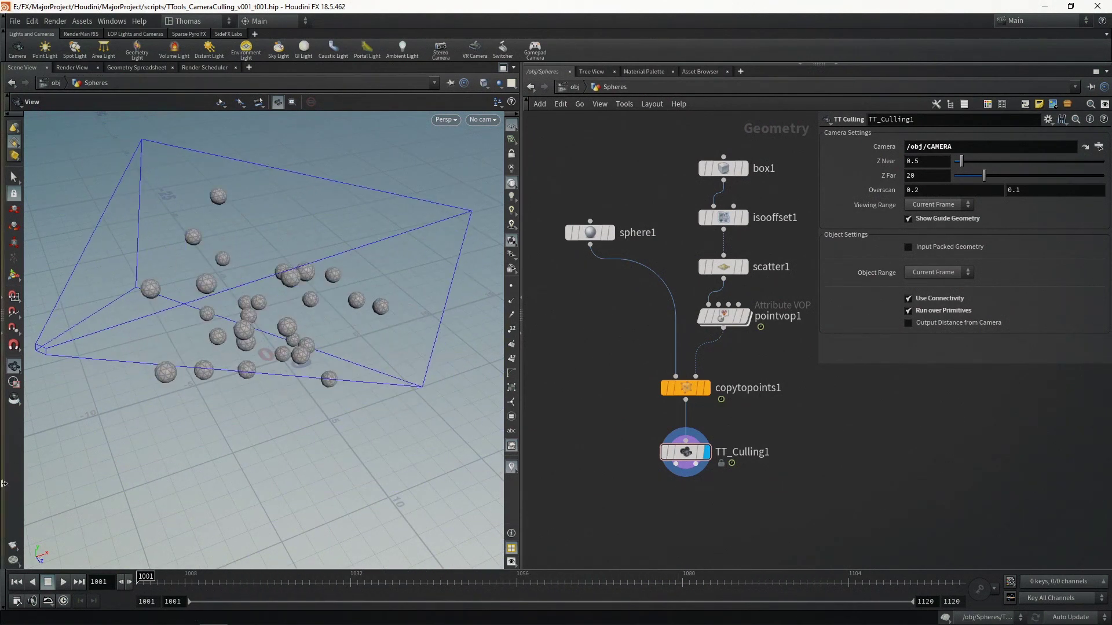
click(956, 205)
click(933, 231)
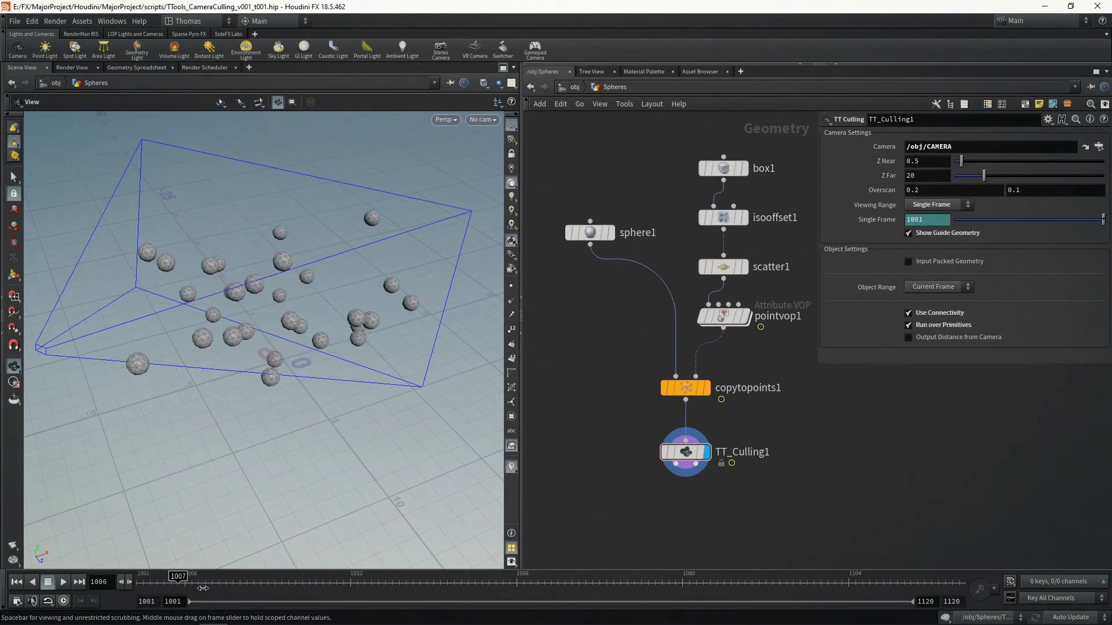
drag(146, 577, 922, 570)
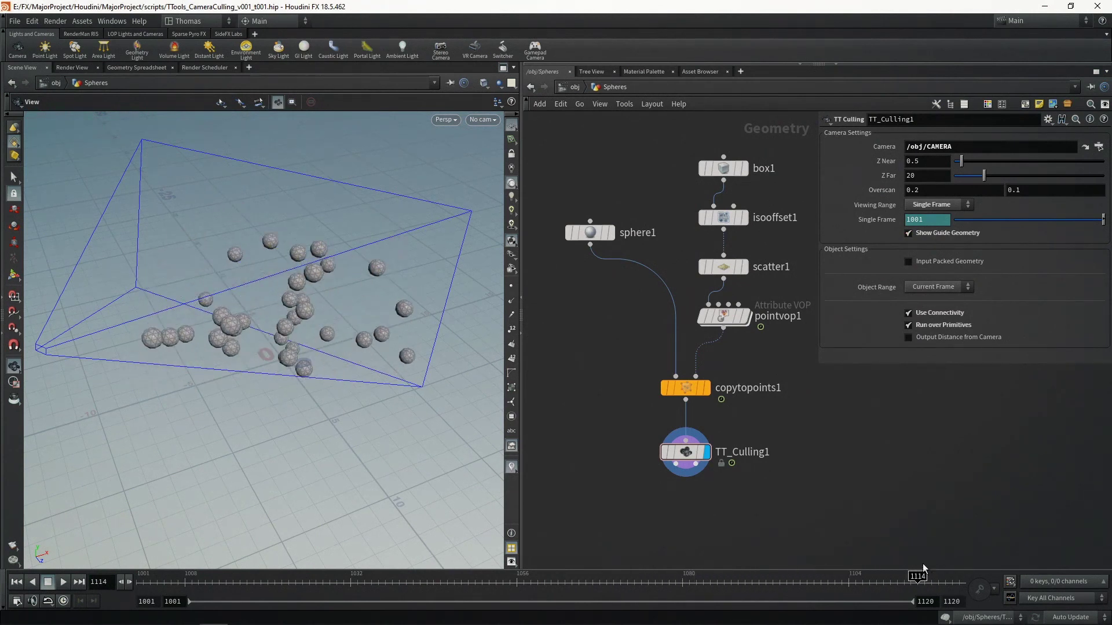
- Adjust the Single Frame value to 1044.41 with the value ladder, then scrub back toward the start
click(936, 287)
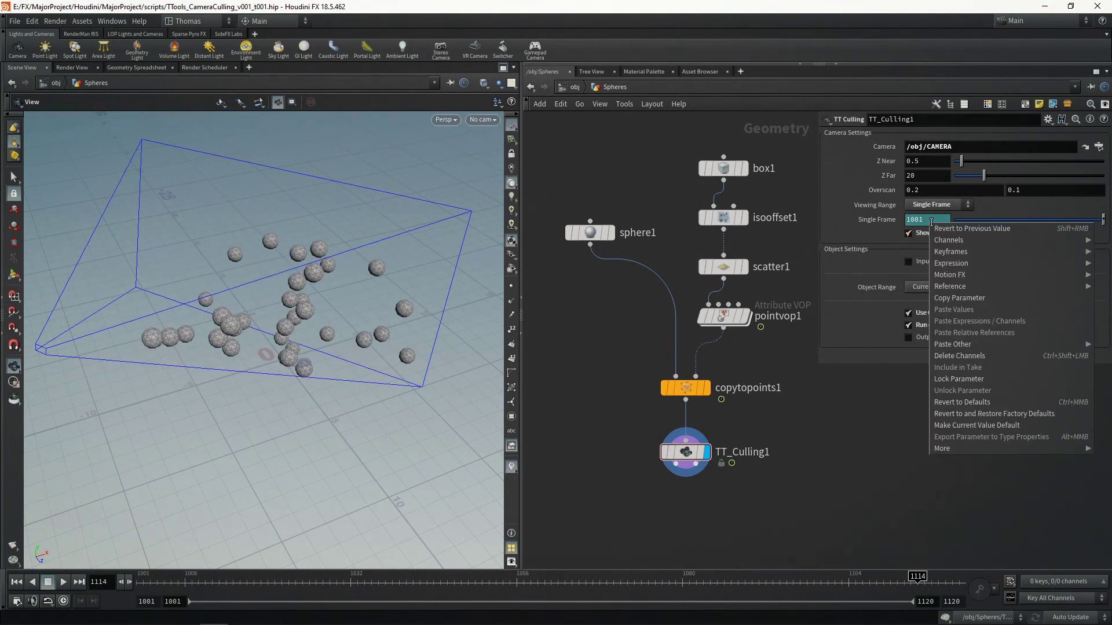
click(935, 291)
mouse_move(921, 221)
middle_down()
mouse_move(918, 192)
mouse_move(979, 191)
mouse_move(918, 192)
mouse_move(914, 236)
middle_up()
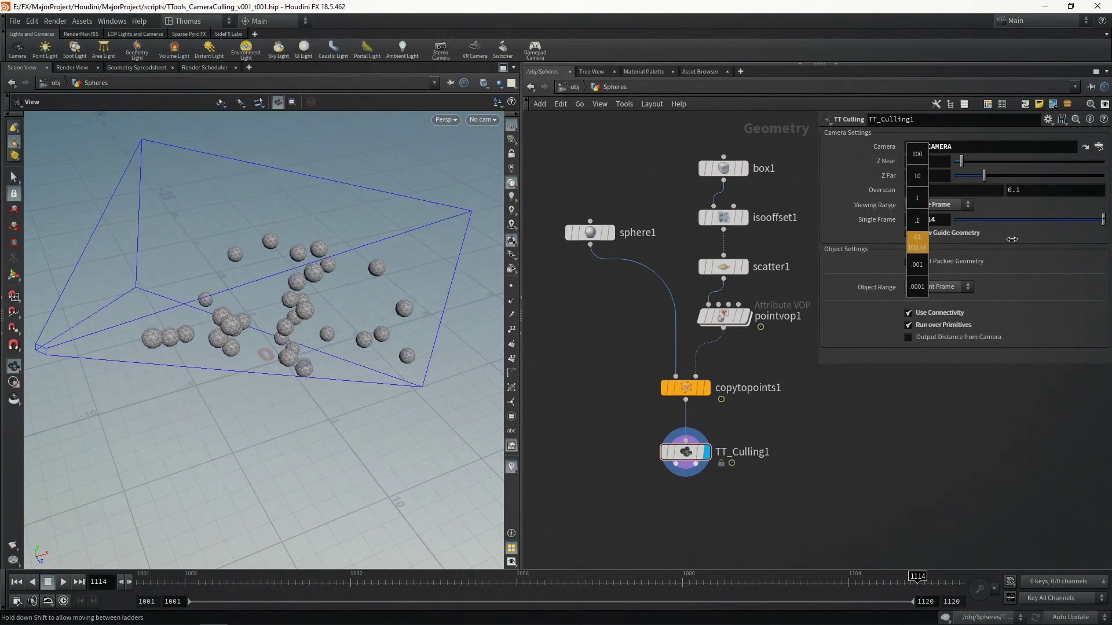
middle_drag(1012, 239, 814, 241)
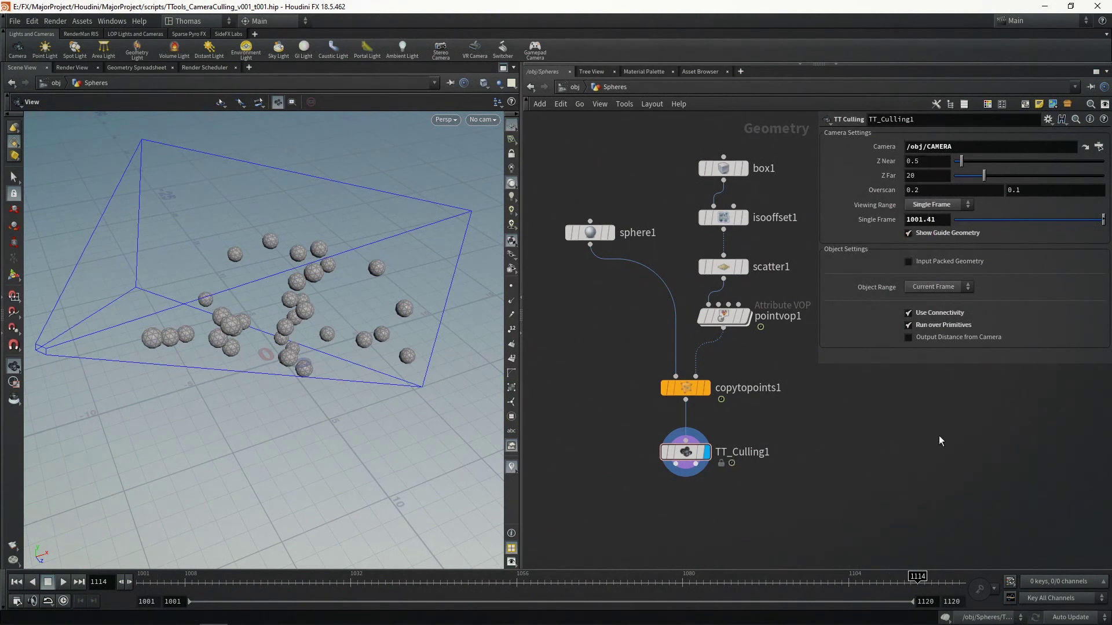
middle_drag(927, 220, 1020, 194)
drag(921, 580, 145, 577)
- Switch Viewing Range to Frame Range 1001–1120 with Trail Increment 4 and inspect the frustum samples
click(933, 206)
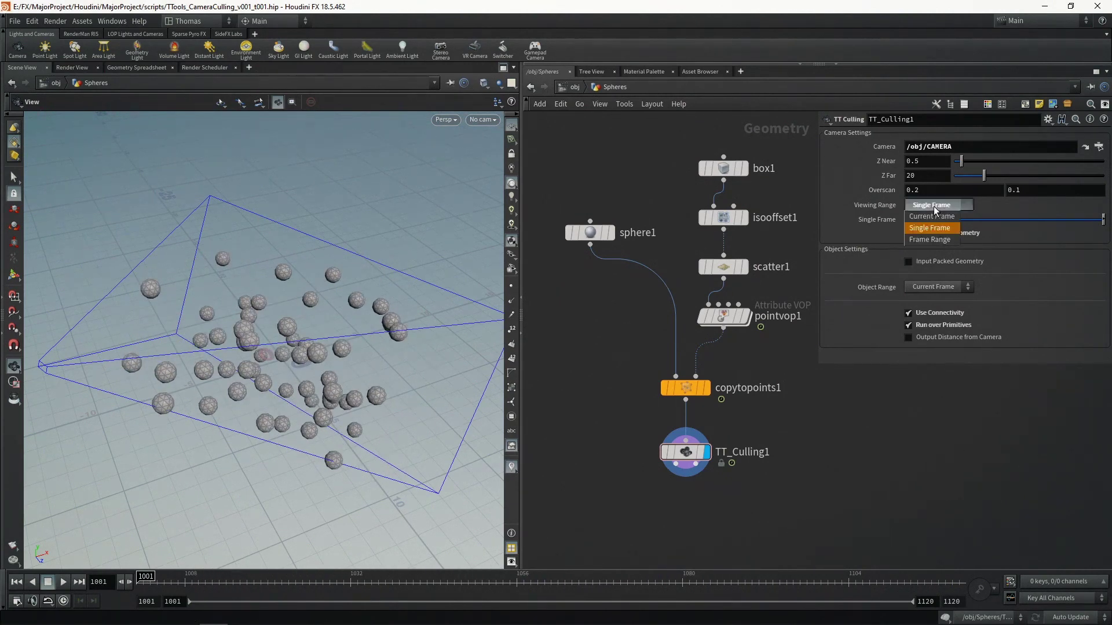
click(930, 240)
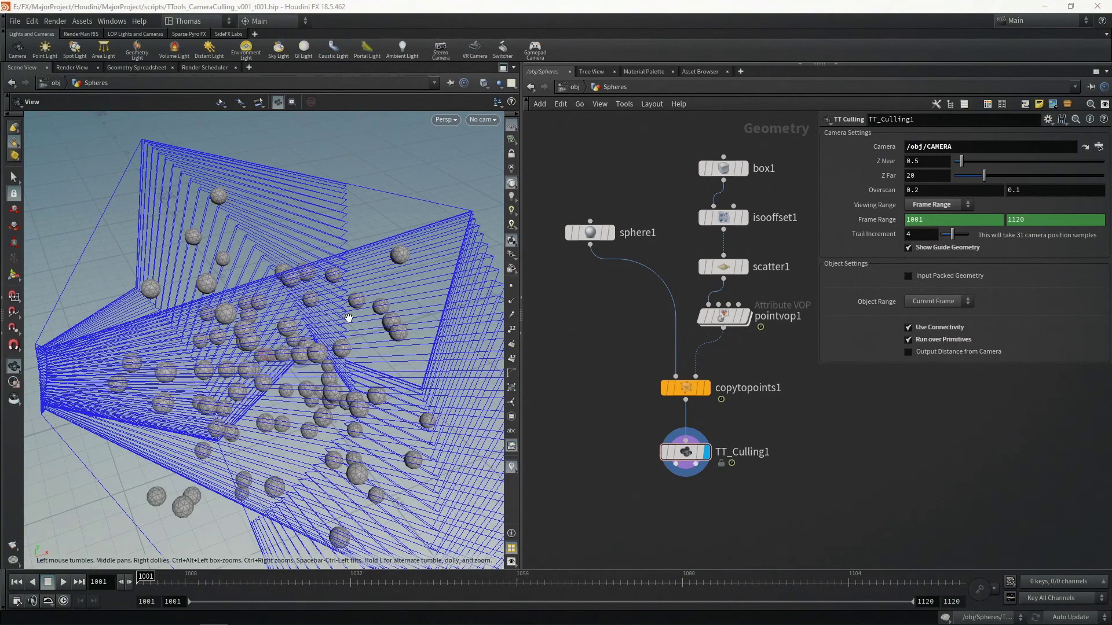
drag(350, 317, 258, 456)
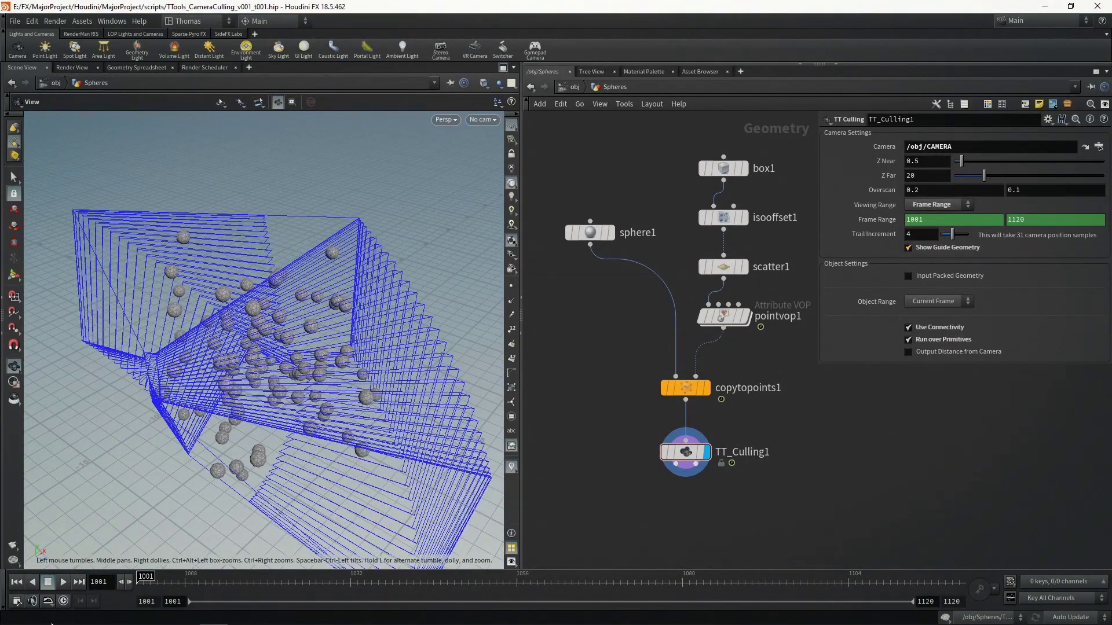
drag(152, 577, 198, 581)
drag(164, 613, 139, 612)
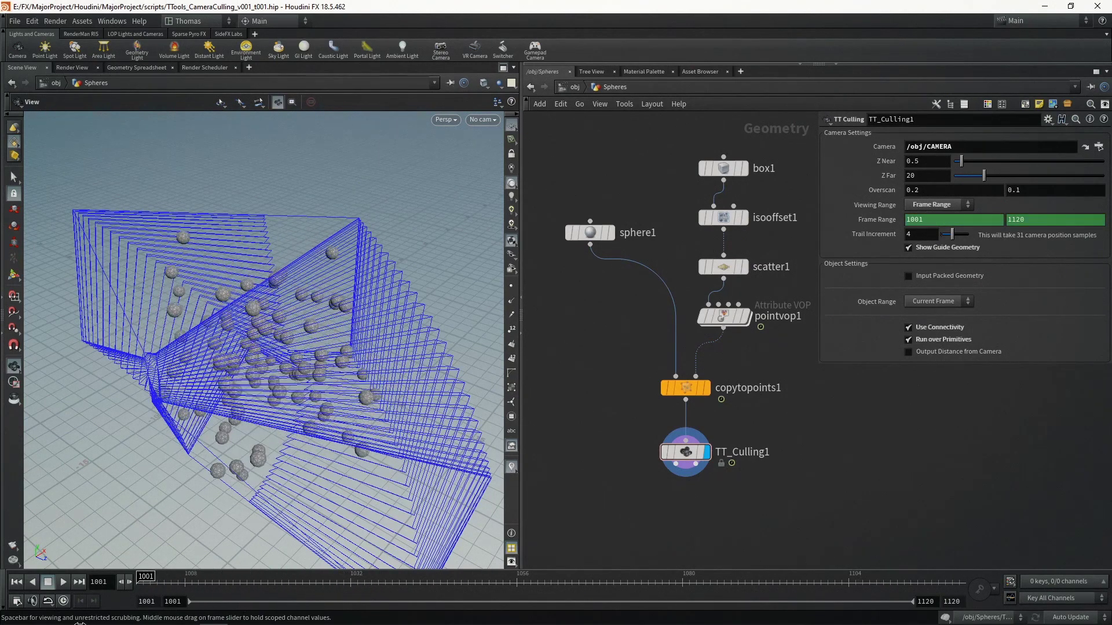
- Try a Trail Increment of 8 and scrub the timeline to about frame 1015
click(916, 236)
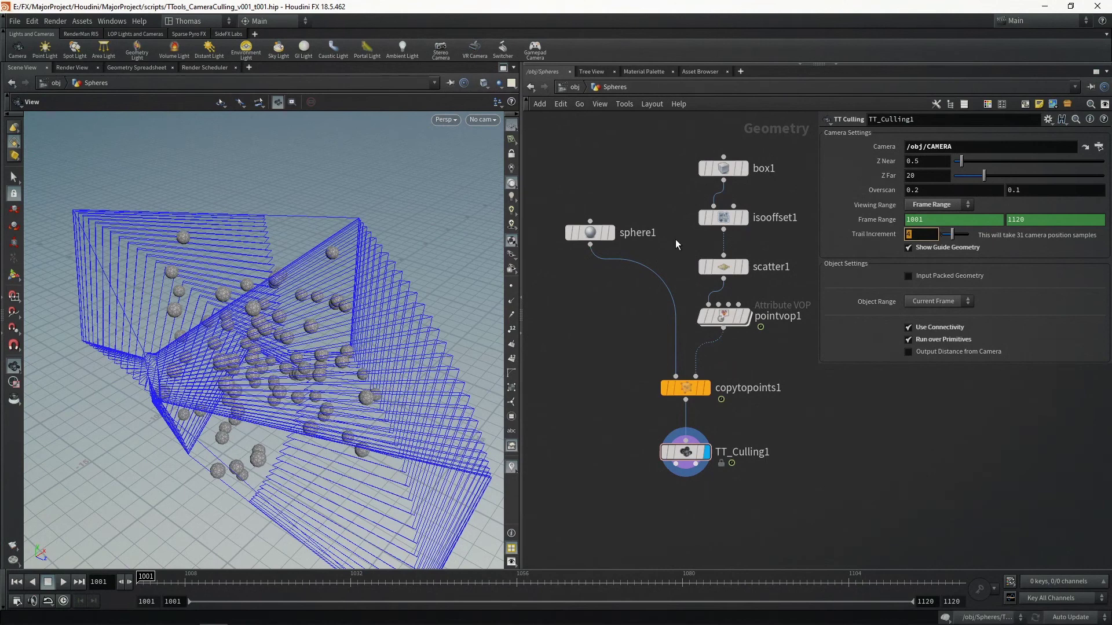
text(8)
key(Return)
middle_drag(340, 226, 334, 217)
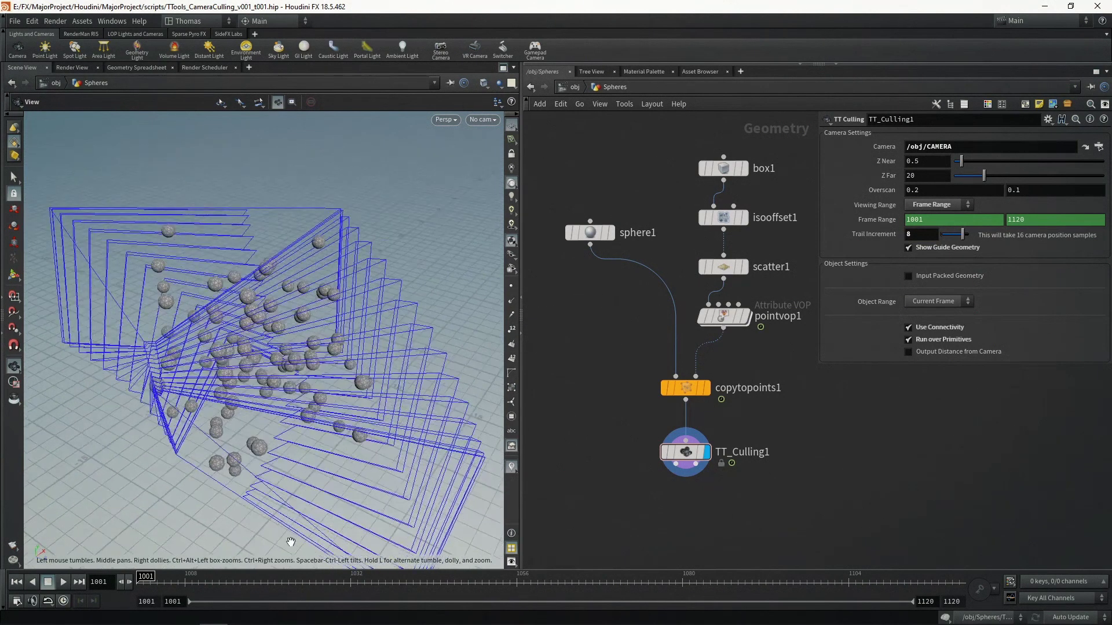
mouse_move(151, 577)
mouse_down()
mouse_move(746, 571)
mouse_move(143, 577)
mouse_up()
- Set Trail Increment to 2 and view the denser frustum trail around frame 1028
double_click(927, 239)
text(2)
key(Return)
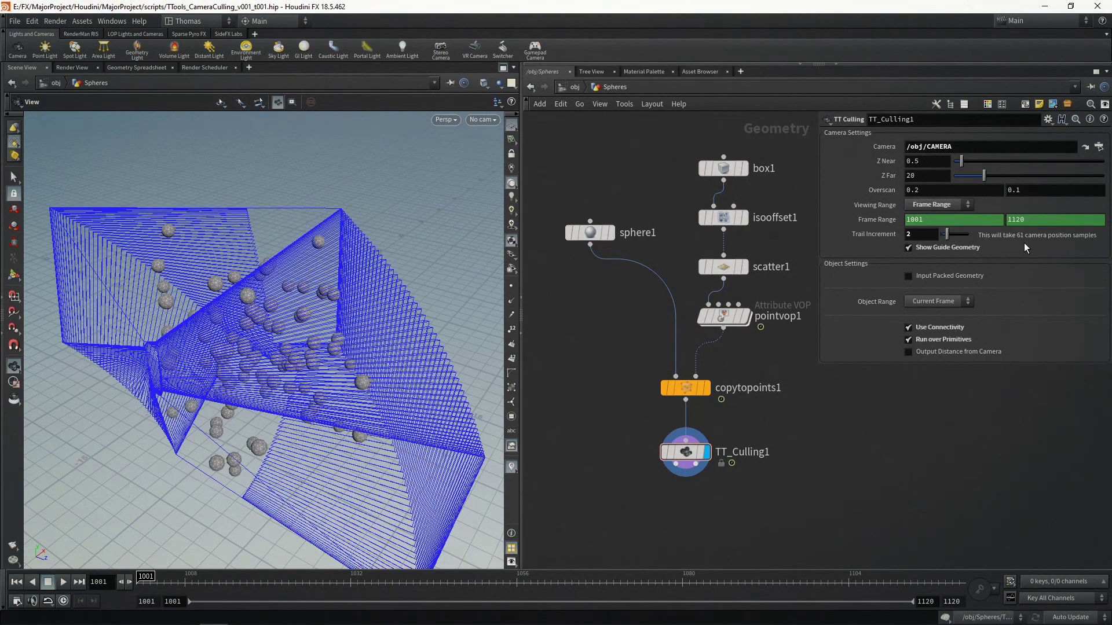
drag(496, 300, 362, 252)
drag(167, 574, 145, 575)
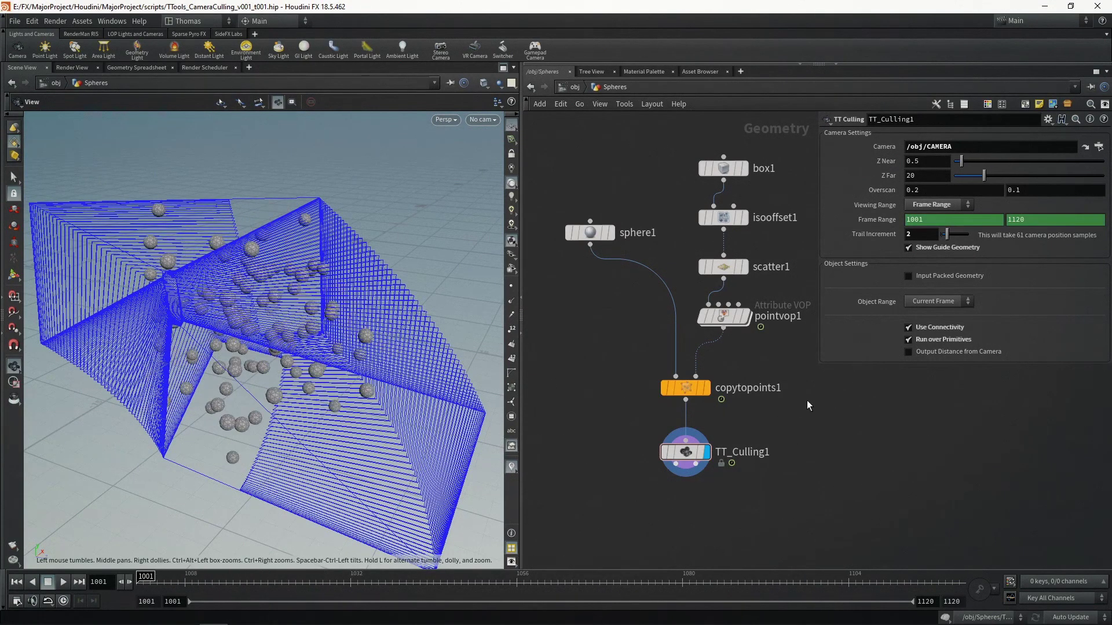
- Settle on a Trail Increment of 4, giving 31 sparser sampled frustums
click(926, 236)
mouse_move(889, 234)
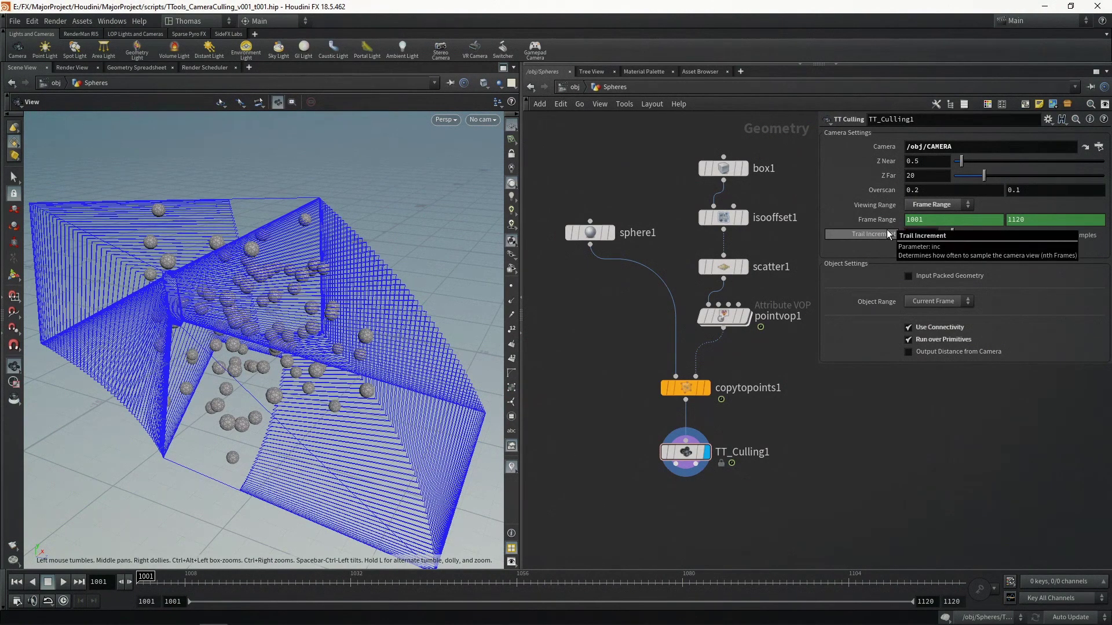
text(4)
key(Return)
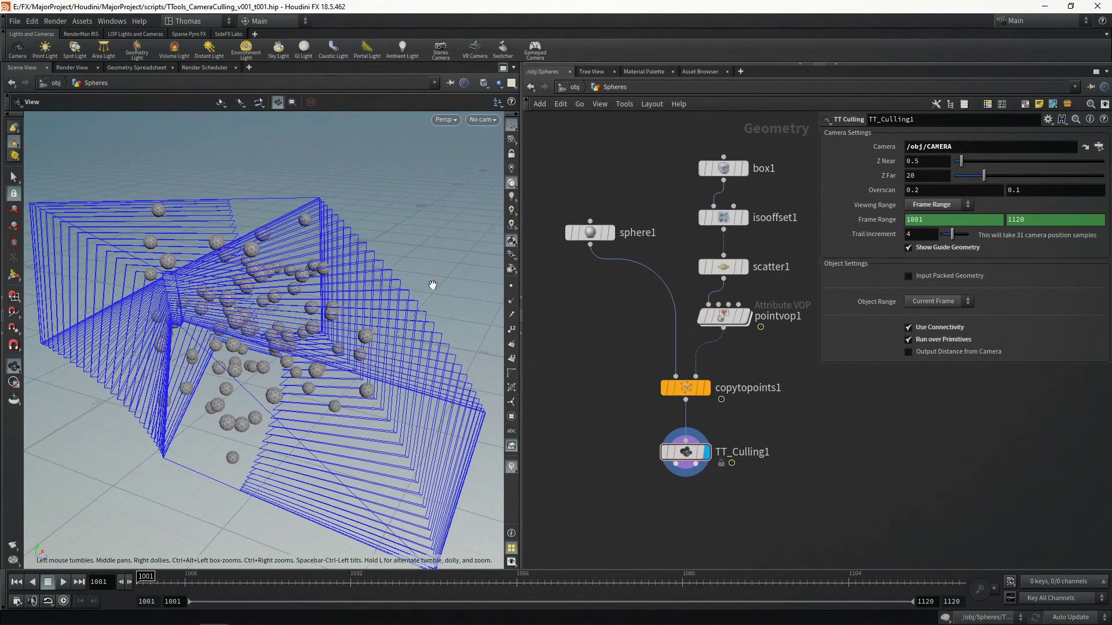
drag(348, 290, 354, 283)
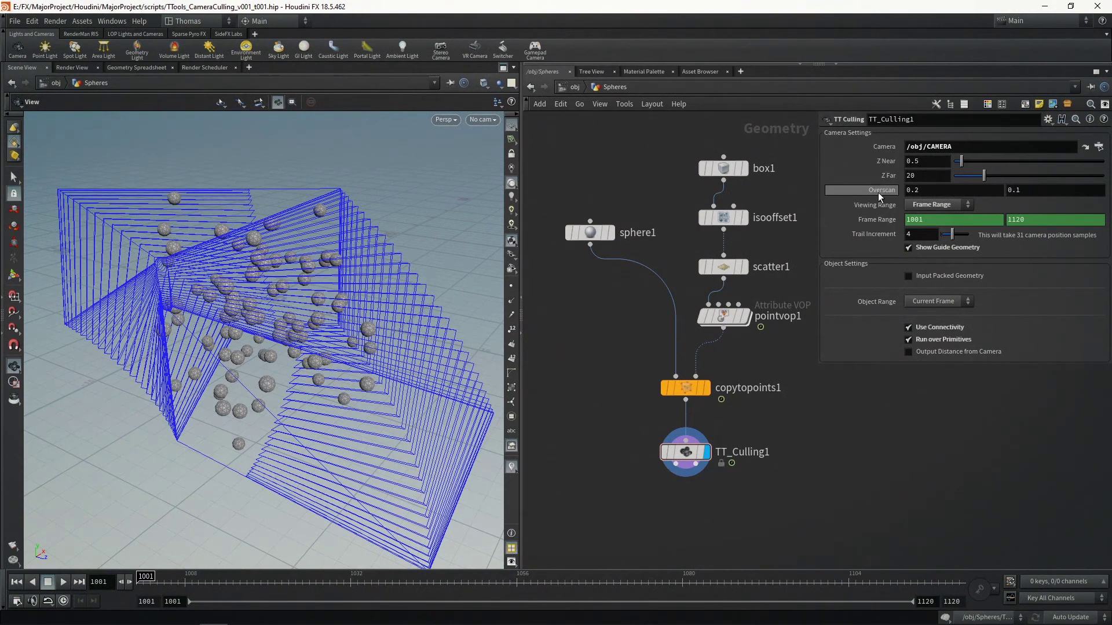
- Keep Viewing Range on Frame Range and save the scene as TTools_CameraCulling_v001_t001.hip
click(915, 205)
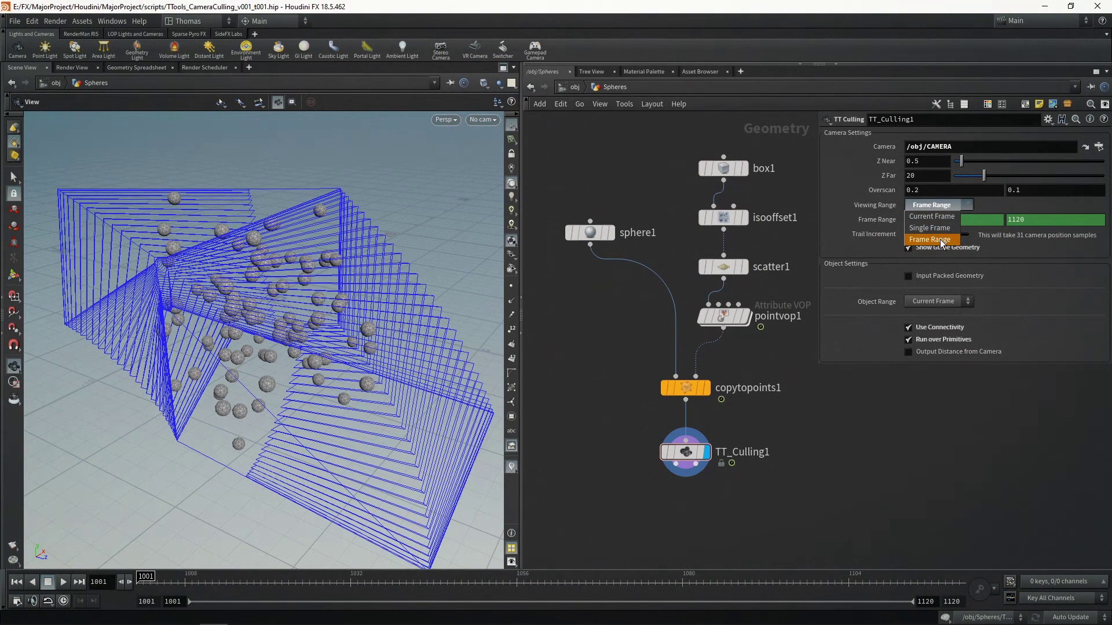
click(918, 322)
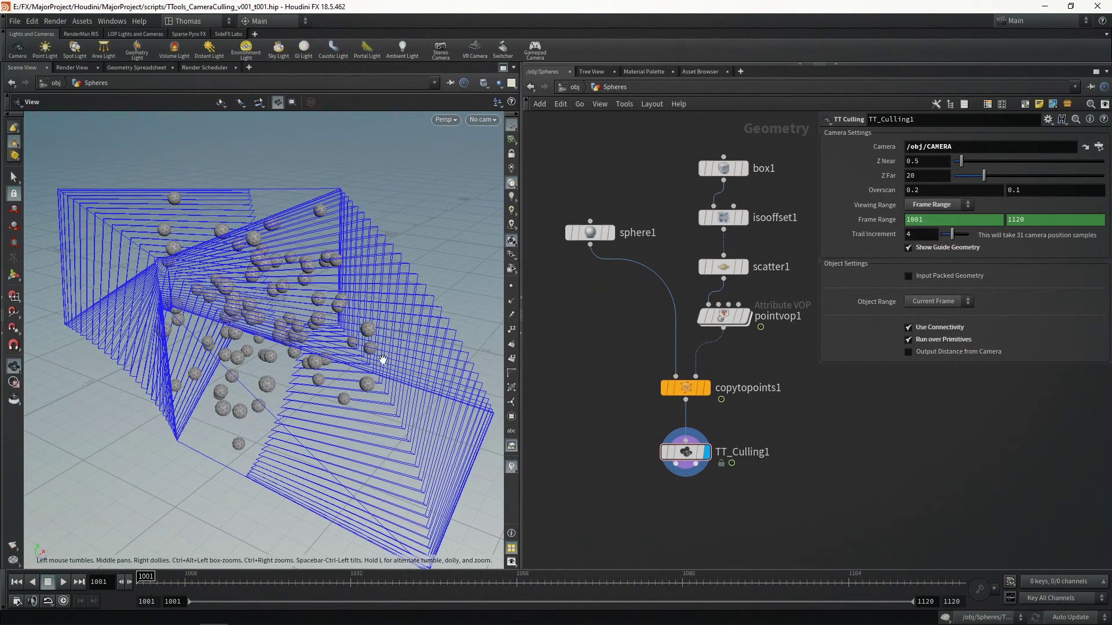
drag(382, 358, 354, 291)
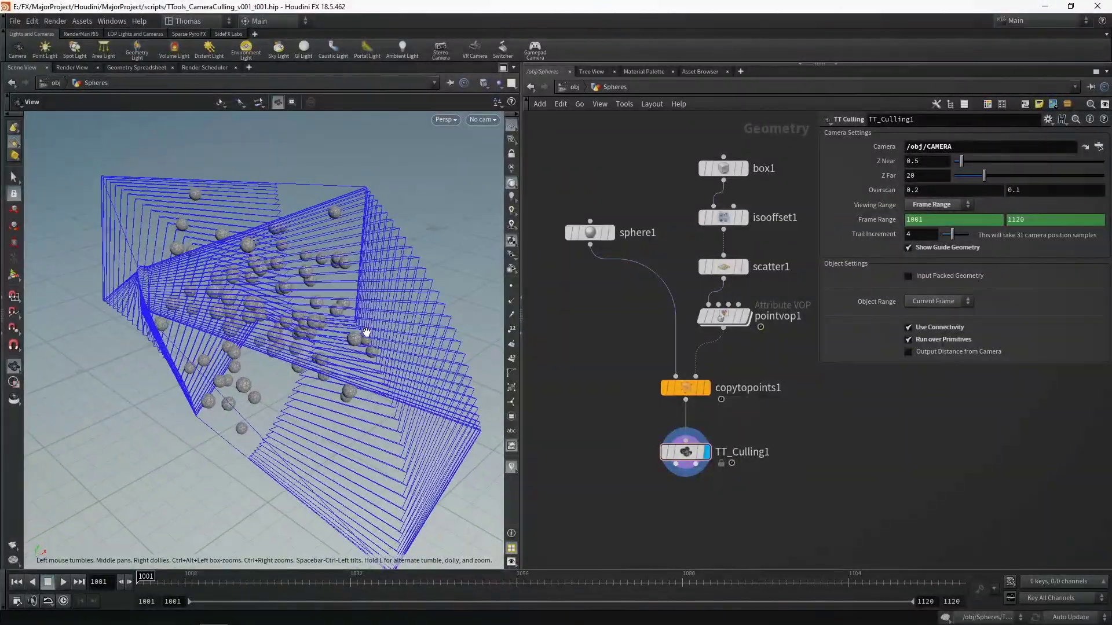
key(ctrl+s)
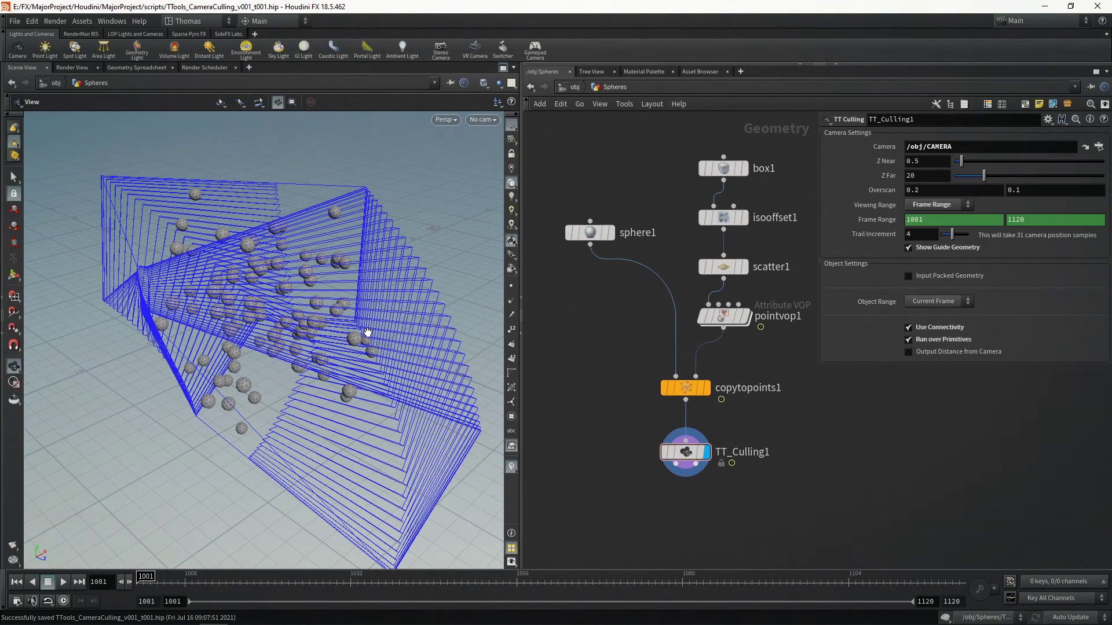
drag(367, 332, 298, 312)
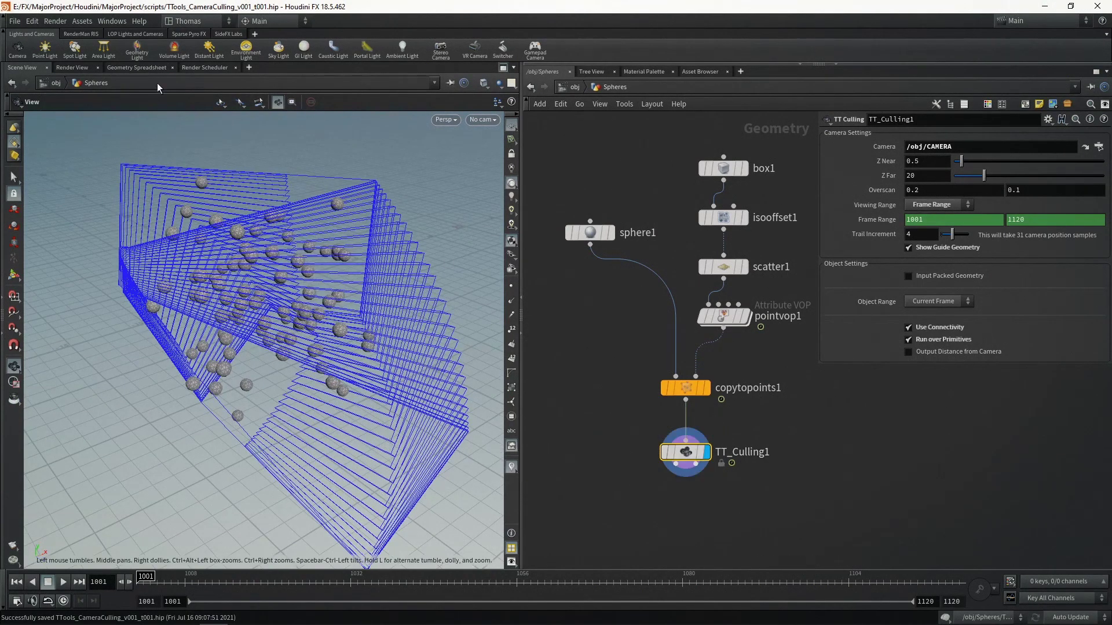
- Turn off Run over Primitives and compare TT_Culling1's spreadsheet data against copytopoints1's
click(153, 67)
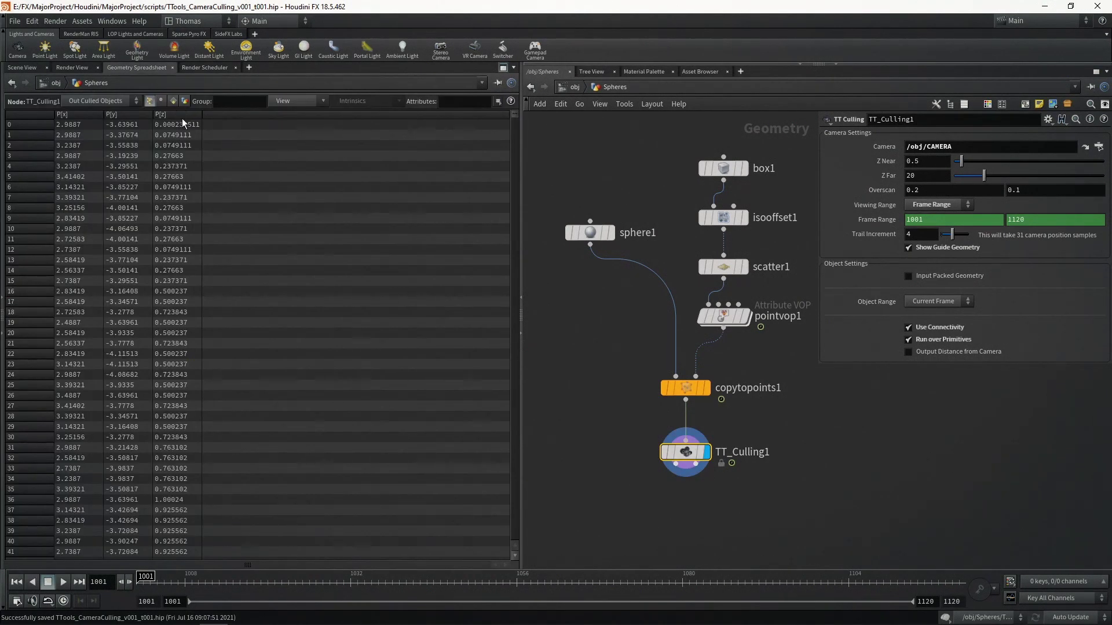
click(933, 339)
click(22, 67)
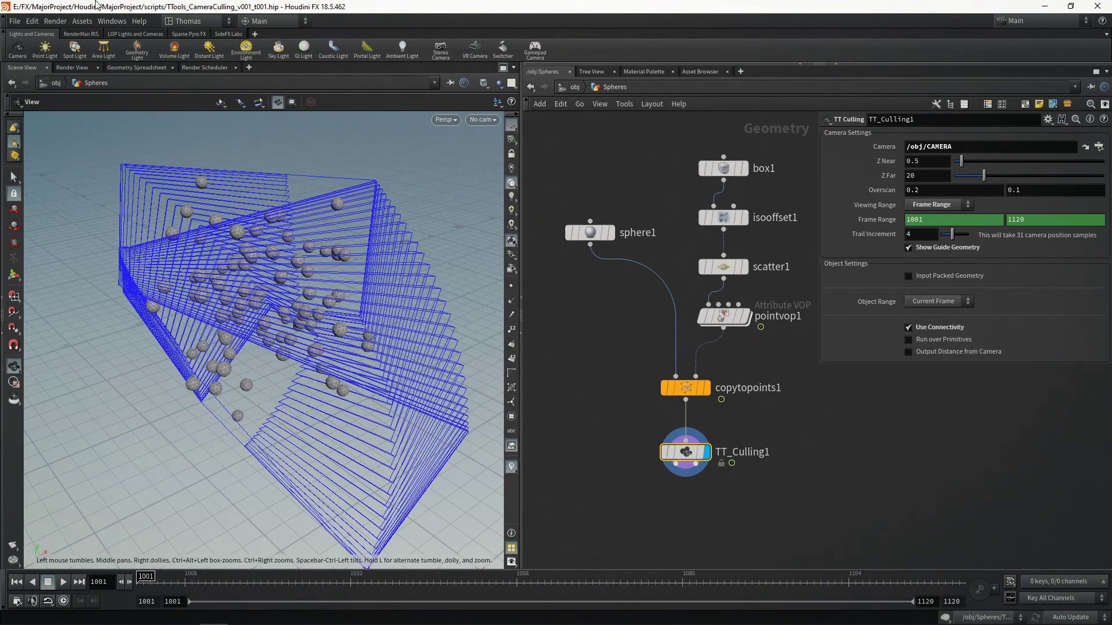
click(122, 68)
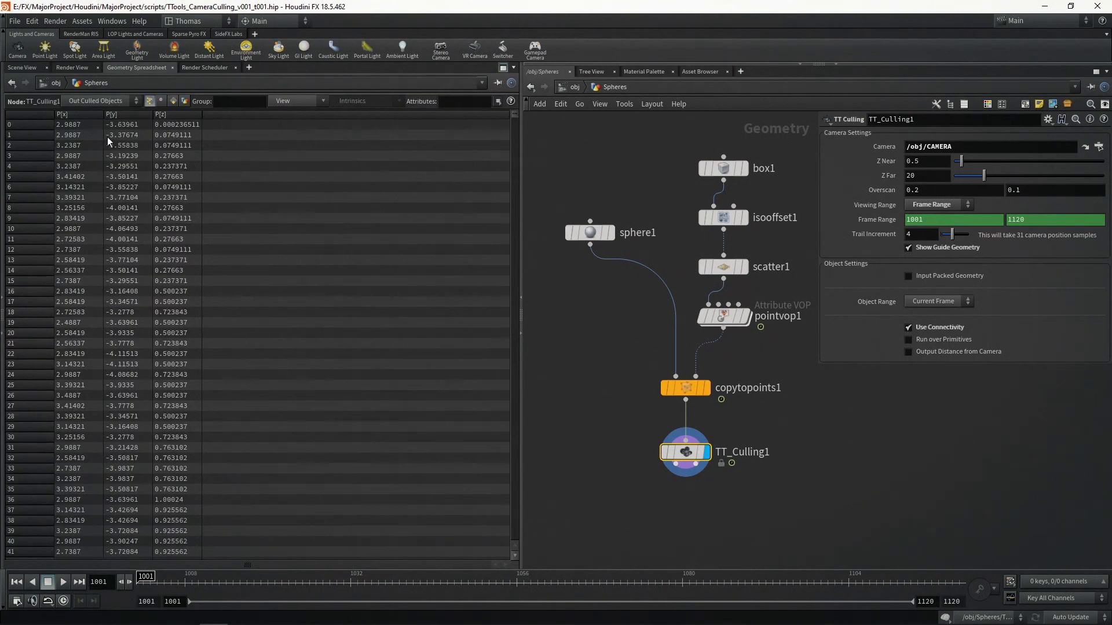
click(707, 390)
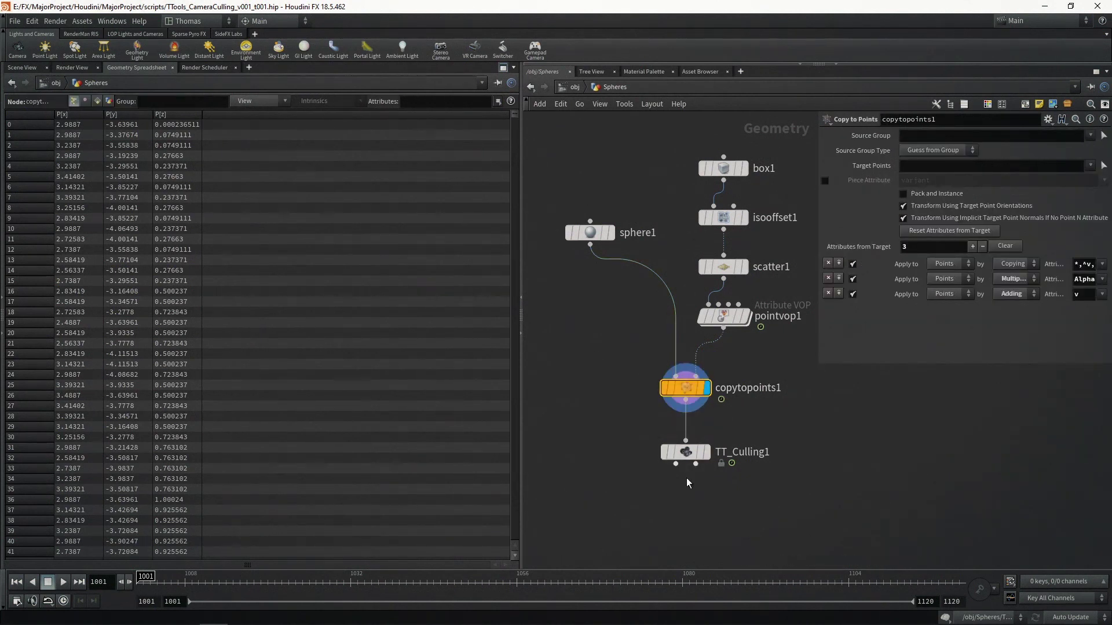
click(706, 452)
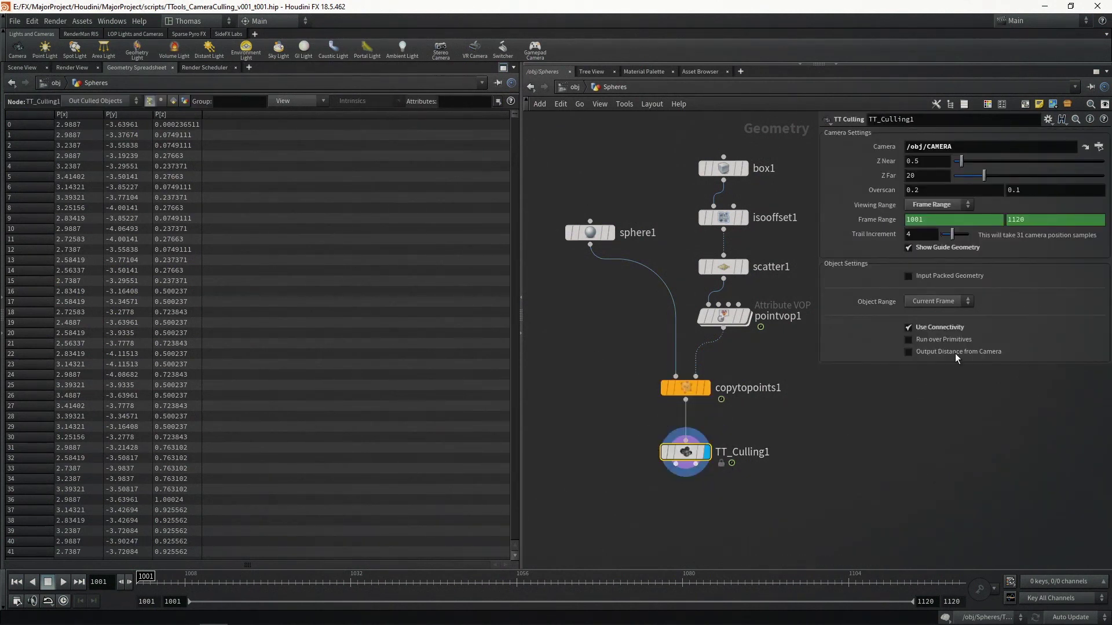
- Enable Output Distance from Camera and check the camDistance primitive attribute (about 17–18)
click(954, 354)
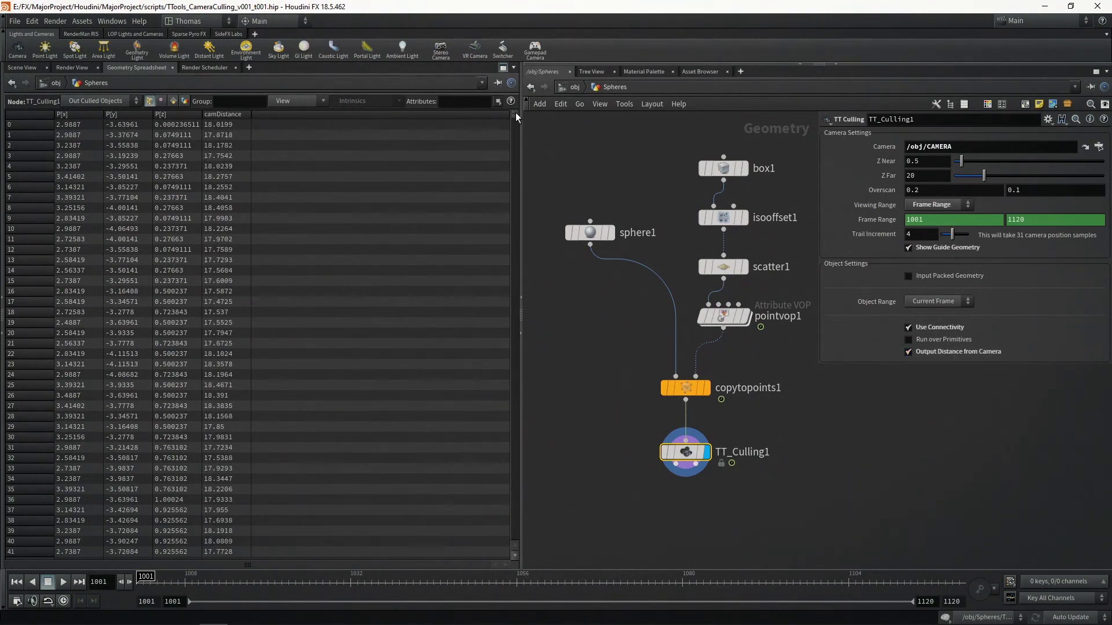
drag(515, 113, 519, 89)
click(22, 67)
drag(100, 174, 250, 310)
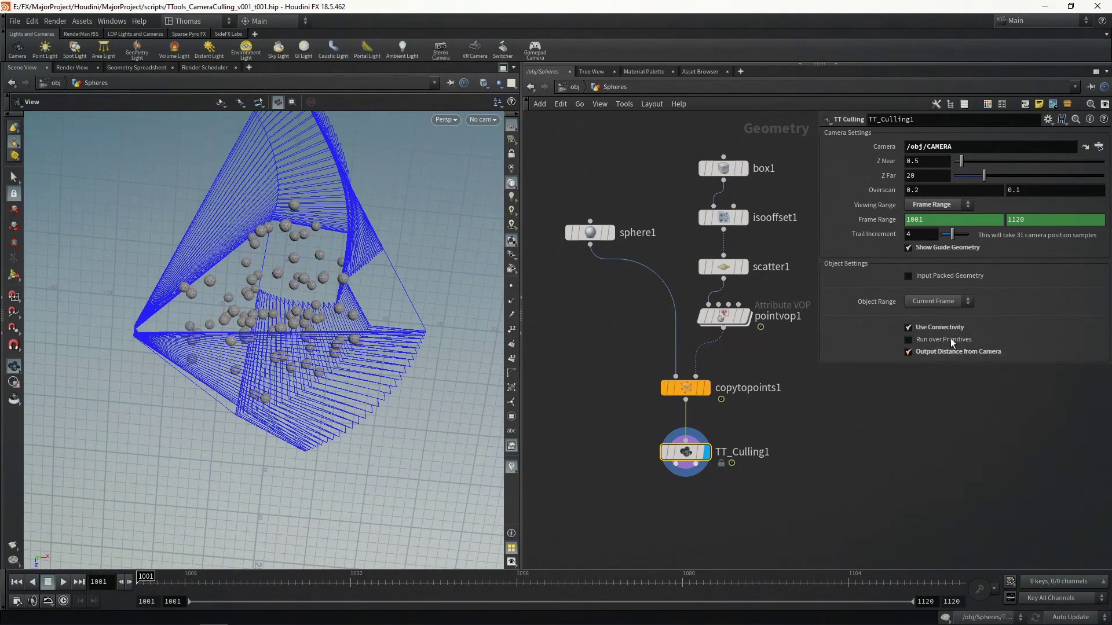
click(156, 69)
click(173, 101)
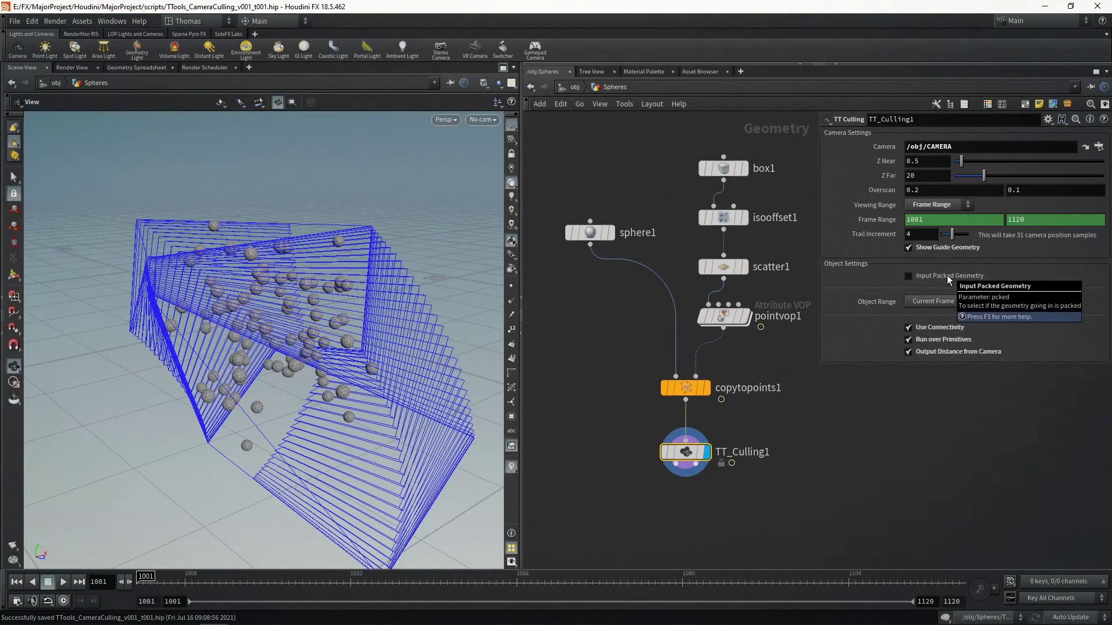
- Set TT_Culling1's Viewing Range to Current Frame and move the node down
click(926, 205)
click(930, 219)
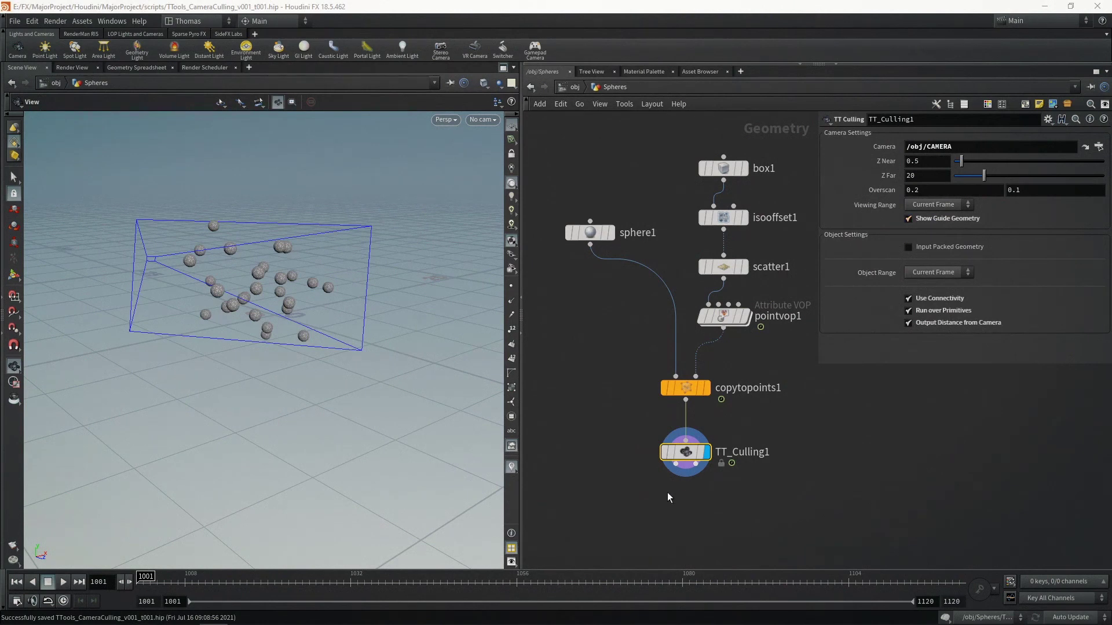
drag(686, 452, 681, 509)
- Insert assemble1 after copytopoints1 with Create Packed Geometry on, then bypass it
key(Tab)
text(ass)
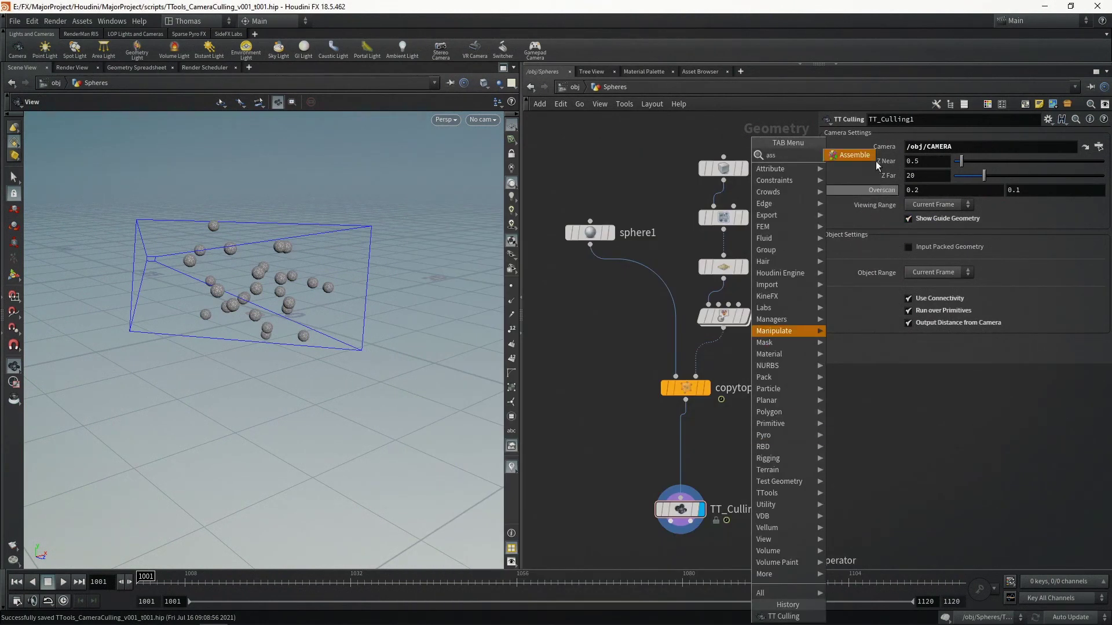
click(851, 155)
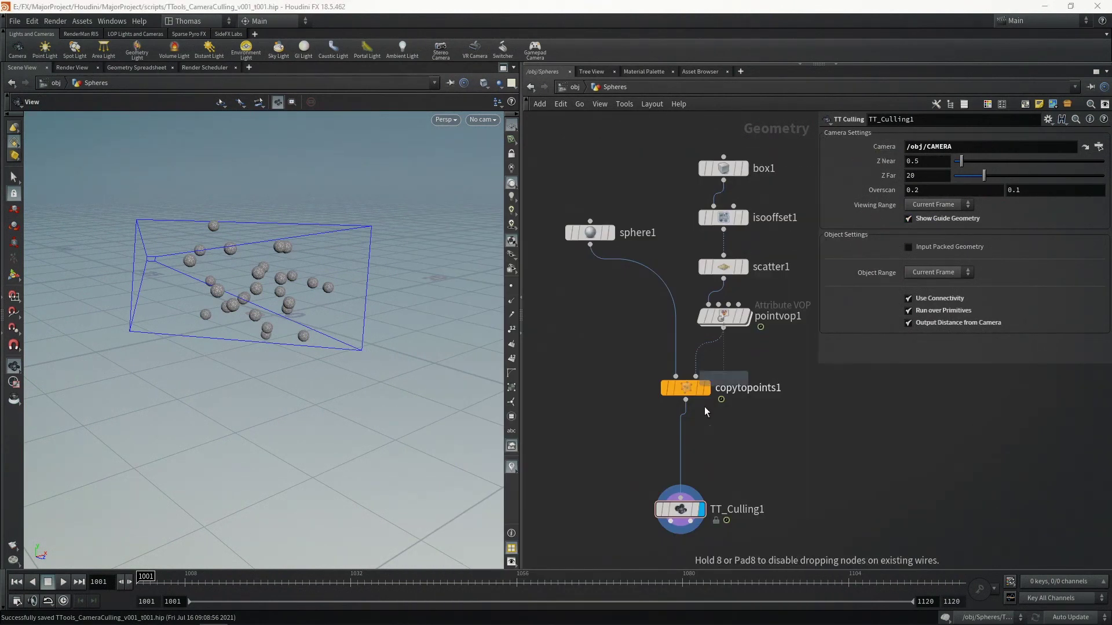
click(681, 440)
key(ctrl+s)
click(931, 242)
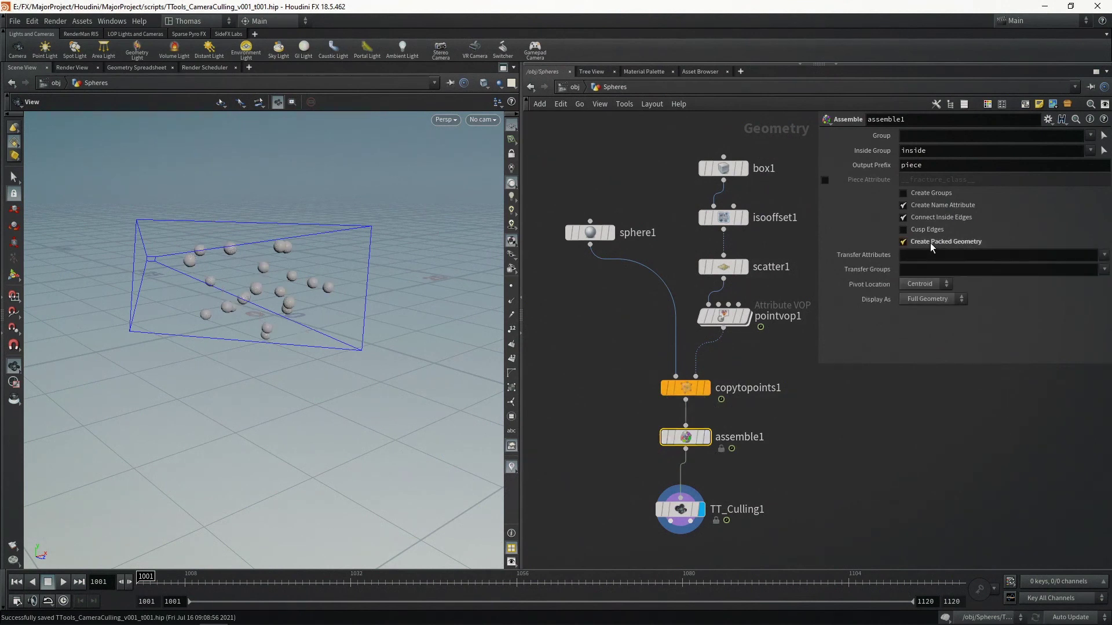
drag(692, 500, 698, 492)
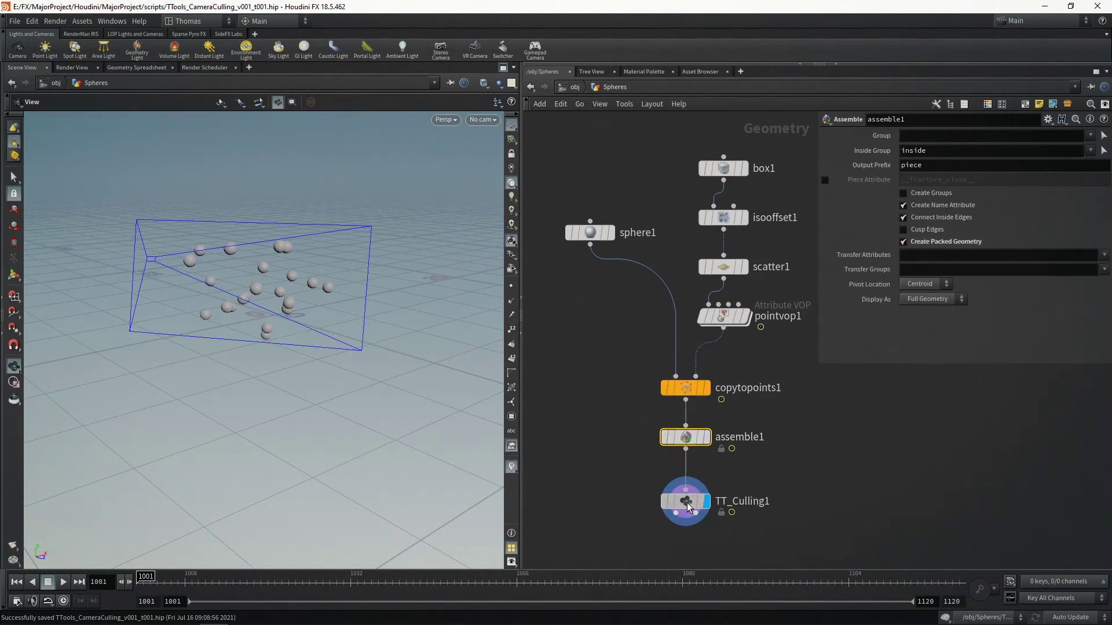
click(666, 437)
click(691, 499)
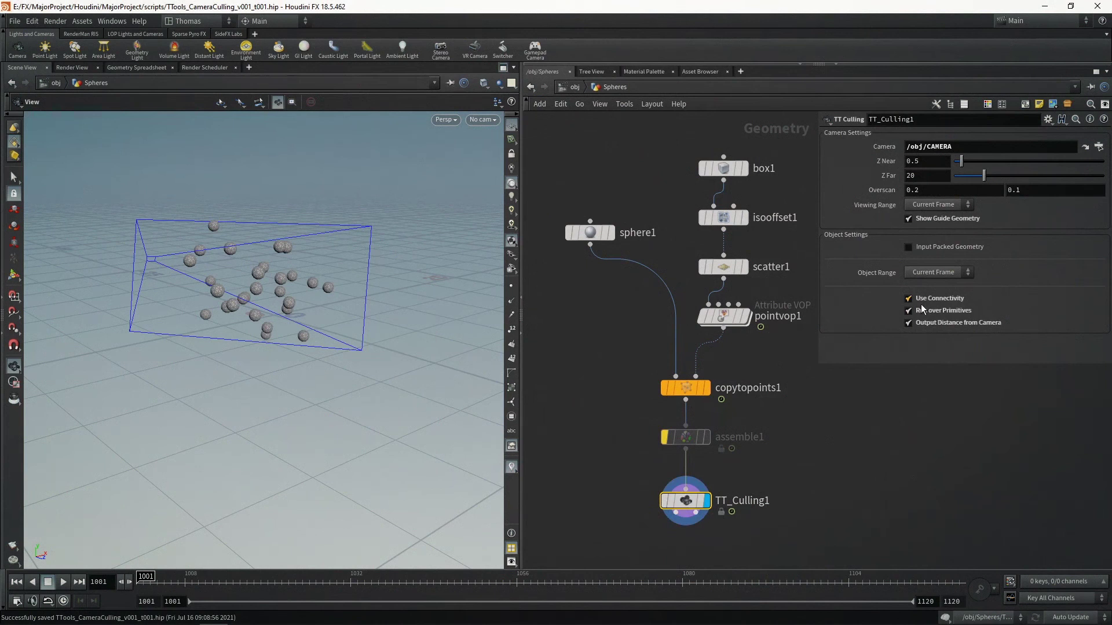
- On TT_Culling1, turn off Run over Primitives and Output Distance from Camera, keeping connectivity on
click(909, 299)
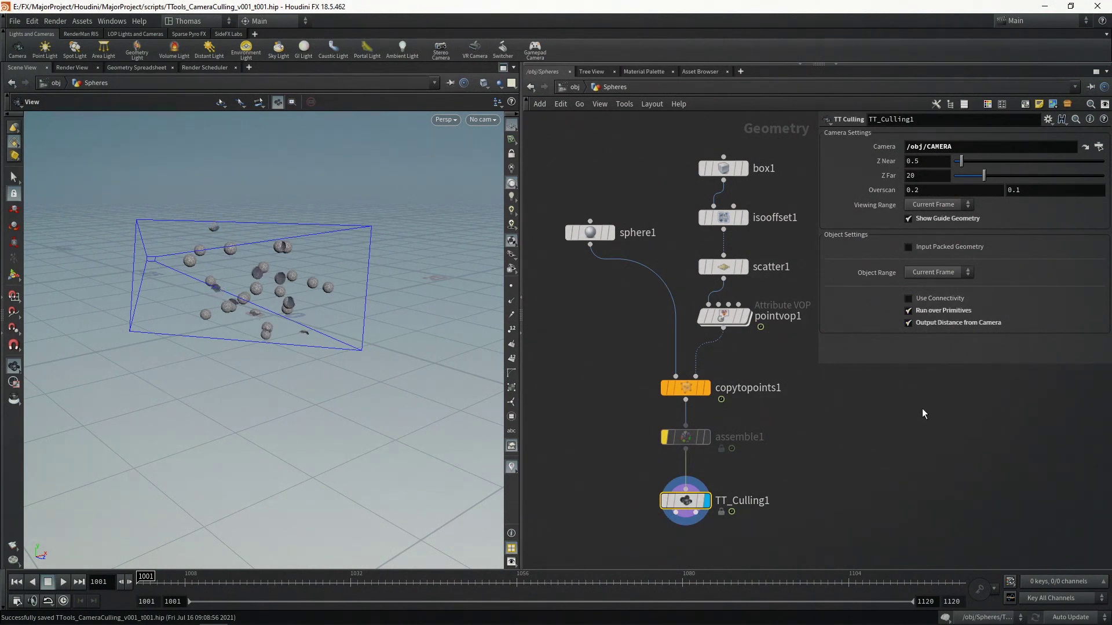
click(937, 301)
click(938, 312)
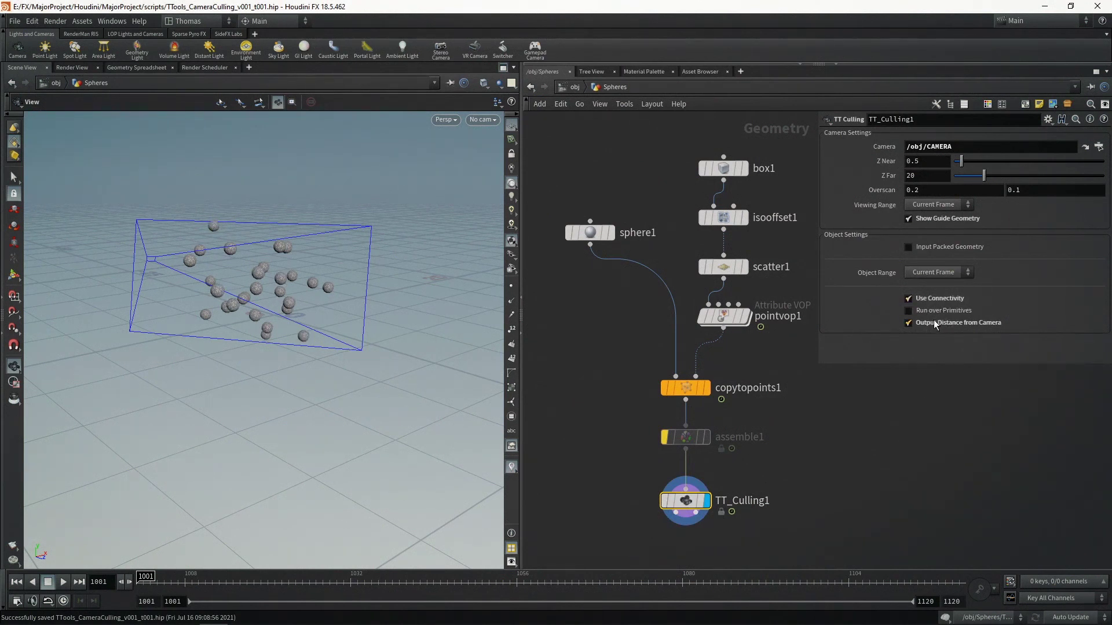
click(935, 322)
scroll(389, 323, up, 6)
drag(251, 184, 287, 285)
middle_drag(287, 285, 371, 280)
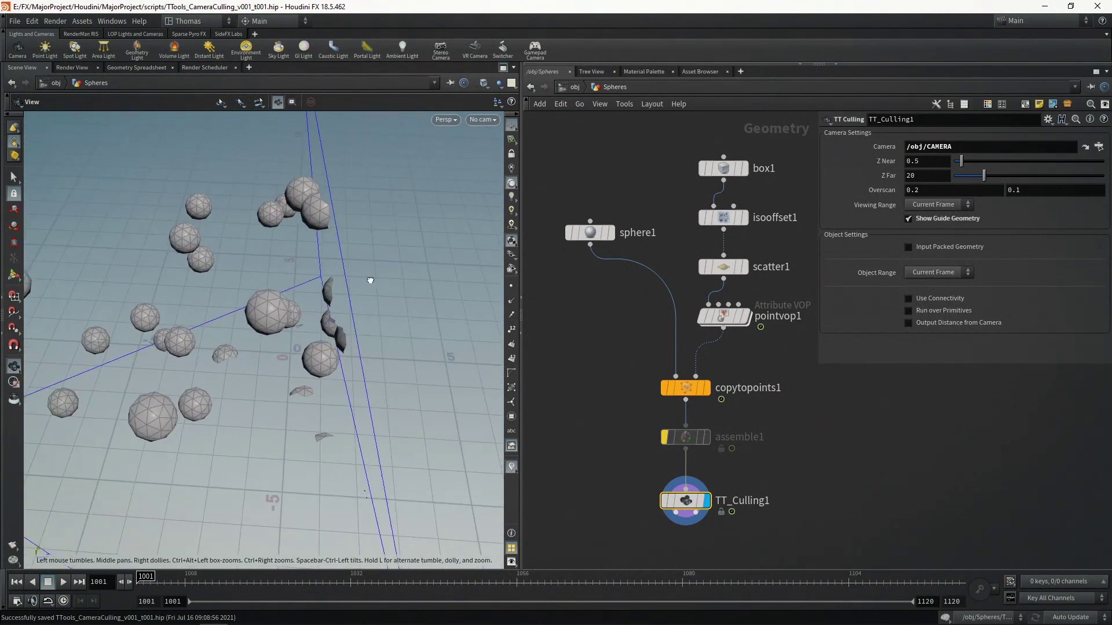
drag(367, 311, 340, 207)
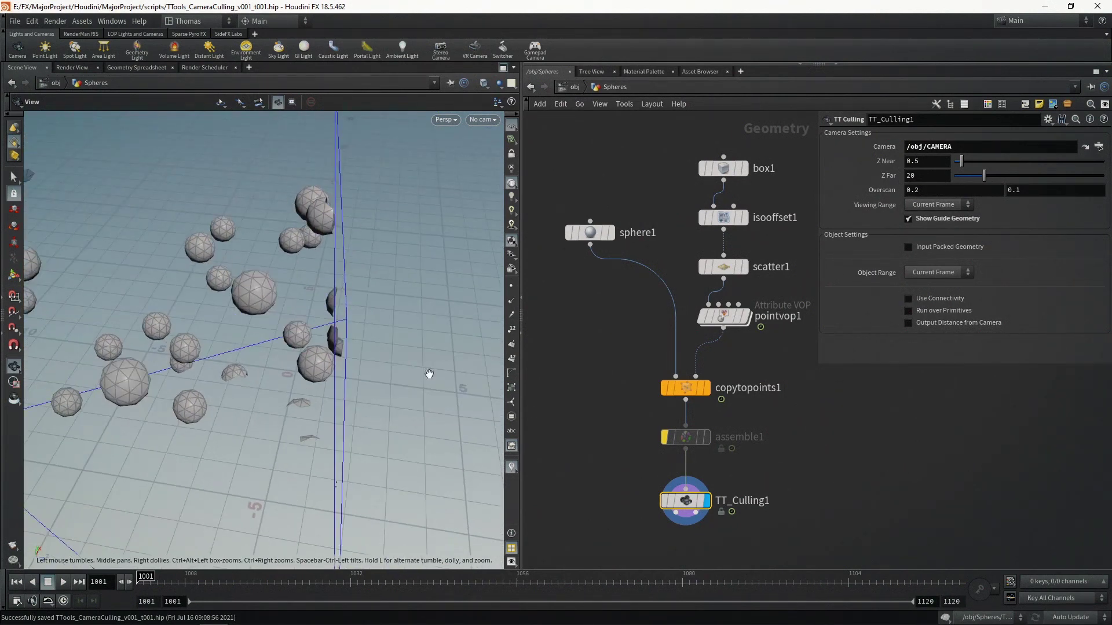
- Un-bypass assemble1 so the copied spheres become packed geometry
click(666, 439)
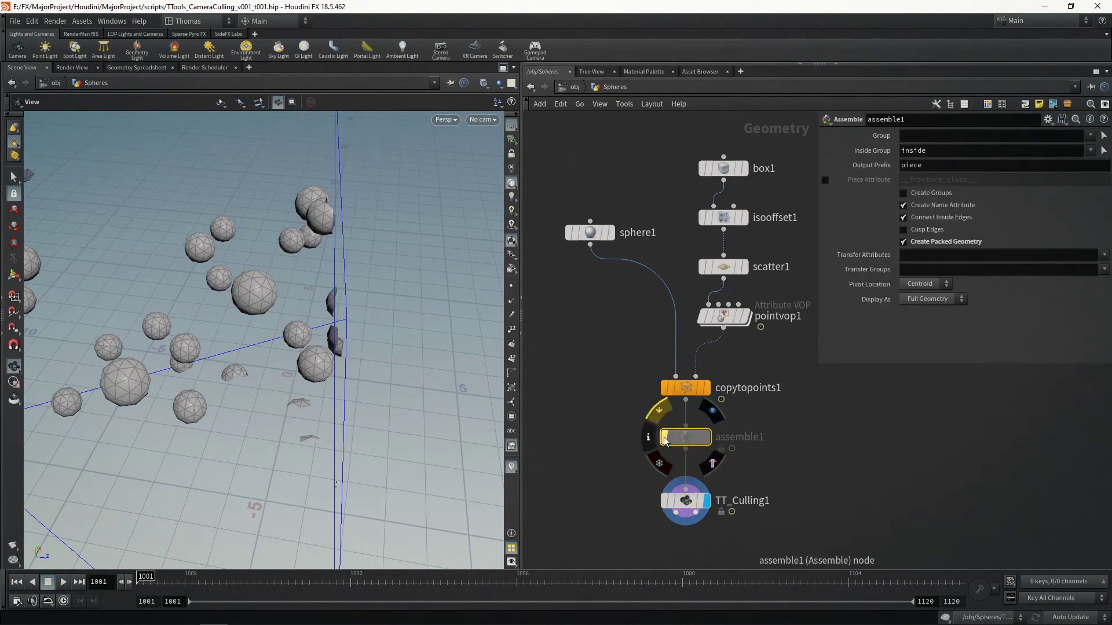
click(665, 439)
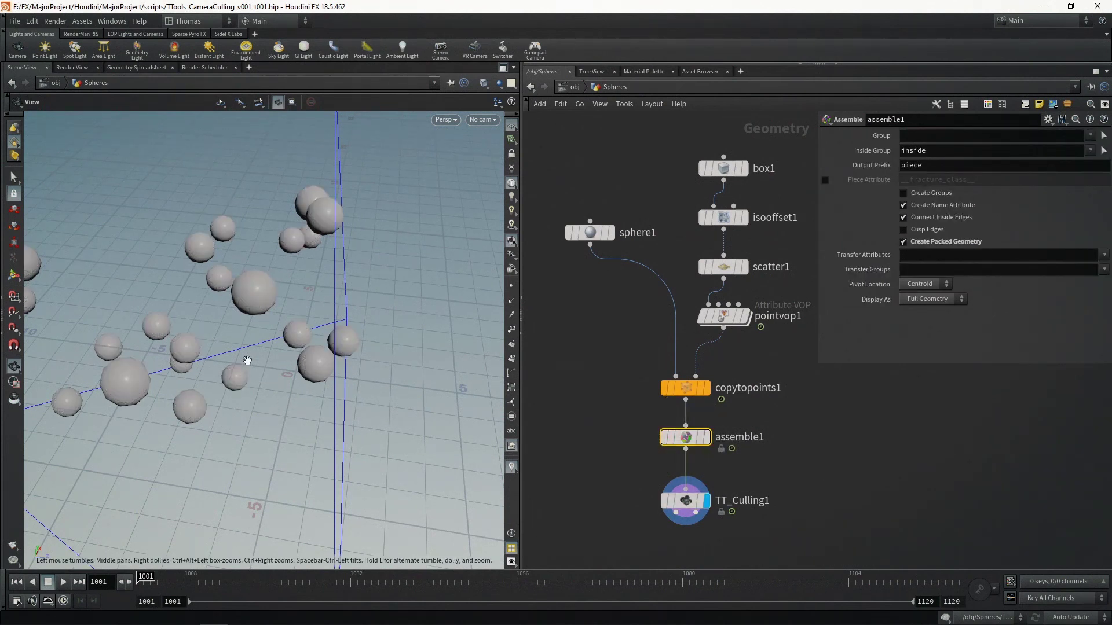
drag(298, 351, 305, 296)
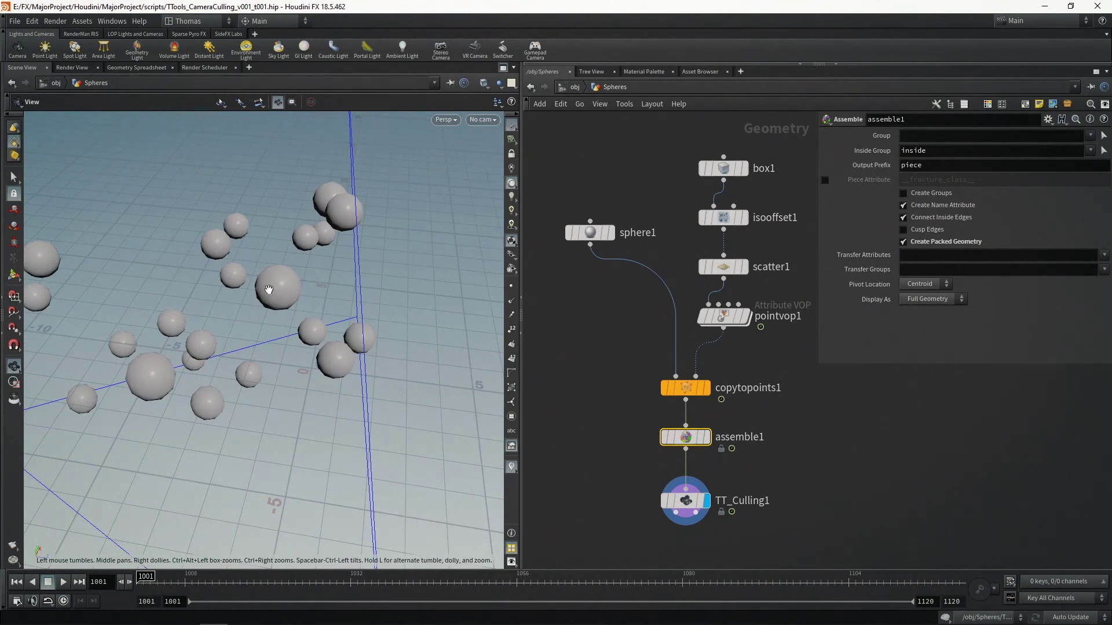
drag(269, 290, 324, 293)
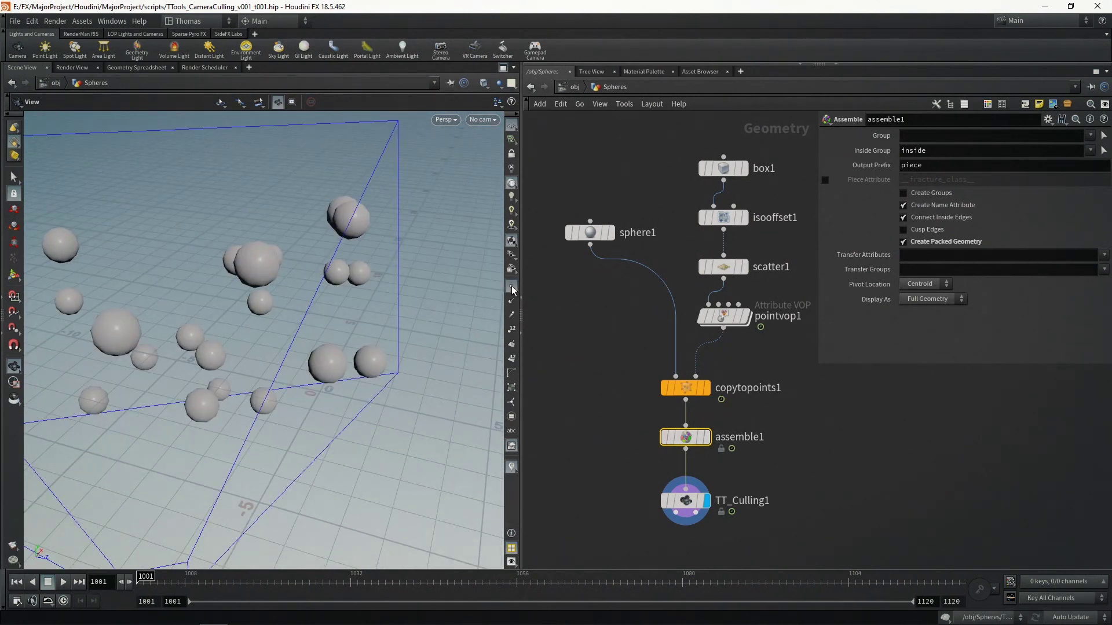
- Switch viewport shading to Wireframe and inspect the spheres inside the frustum
click(512, 126)
click(515, 132)
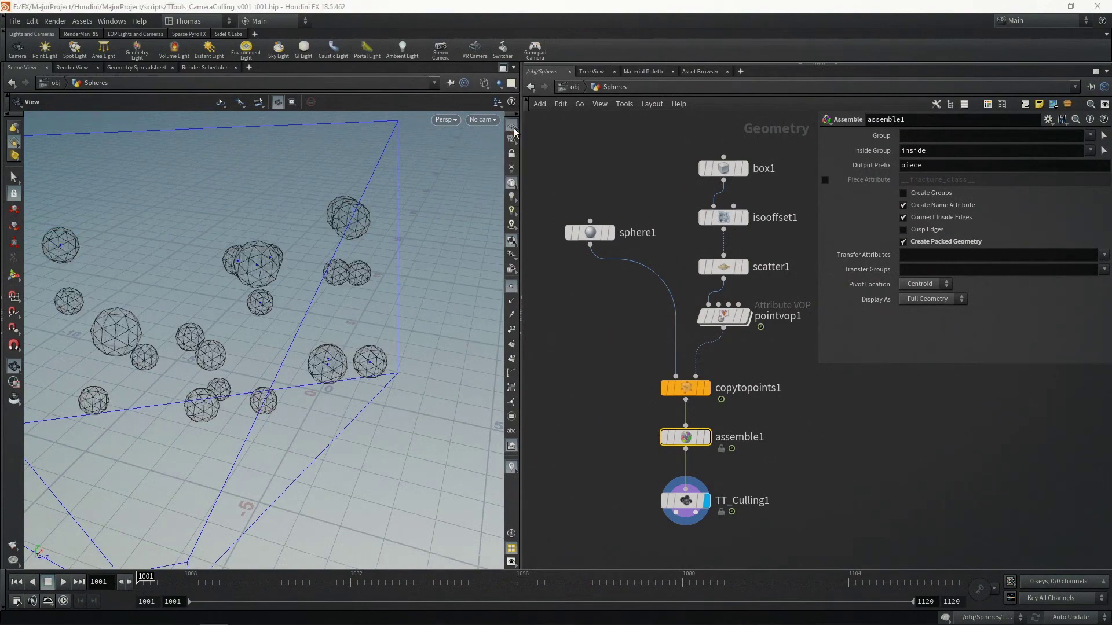
drag(325, 259, 353, 255)
drag(151, 270, 221, 271)
drag(405, 205, 389, 193)
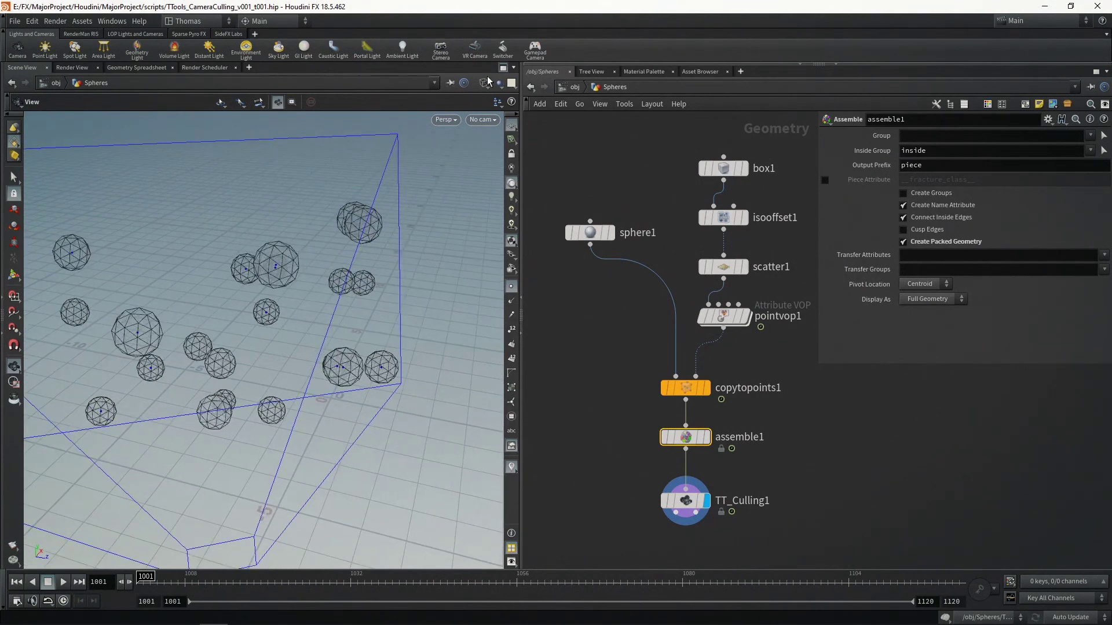
- Return the viewport to Smooth Shaded and enable Input Packed Geometry on TT_Culling1
click(483, 83)
click(510, 175)
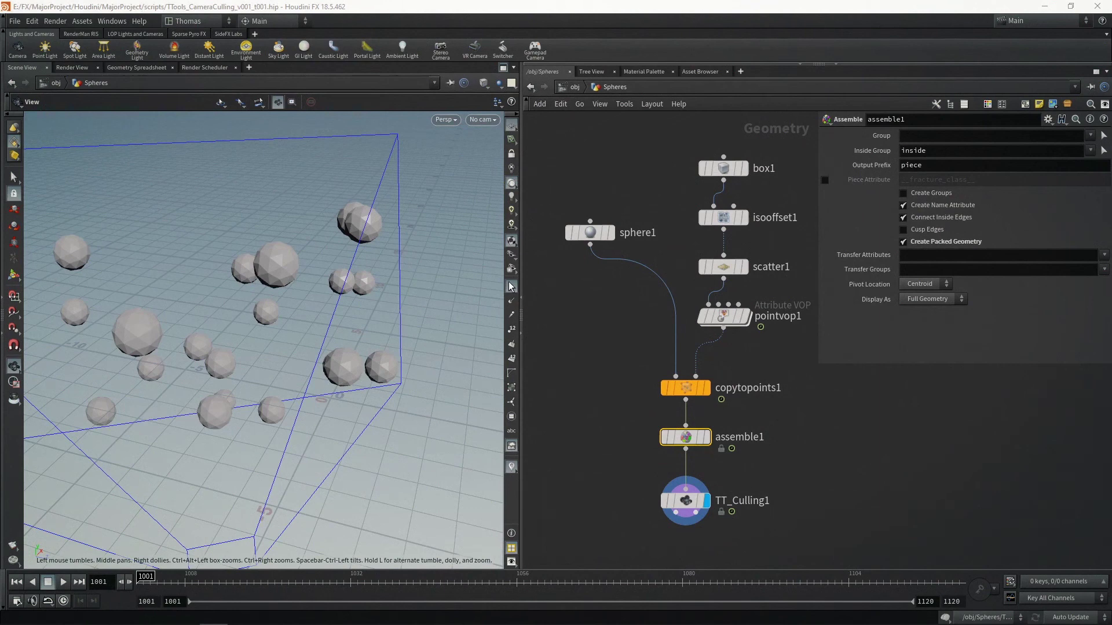
click(686, 500)
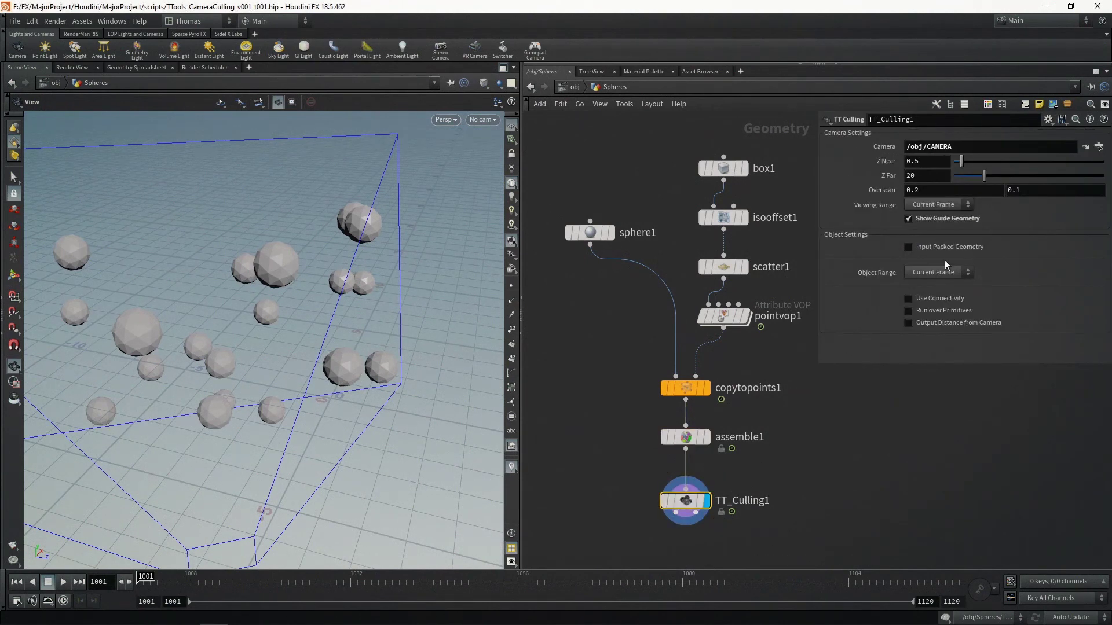
click(943, 249)
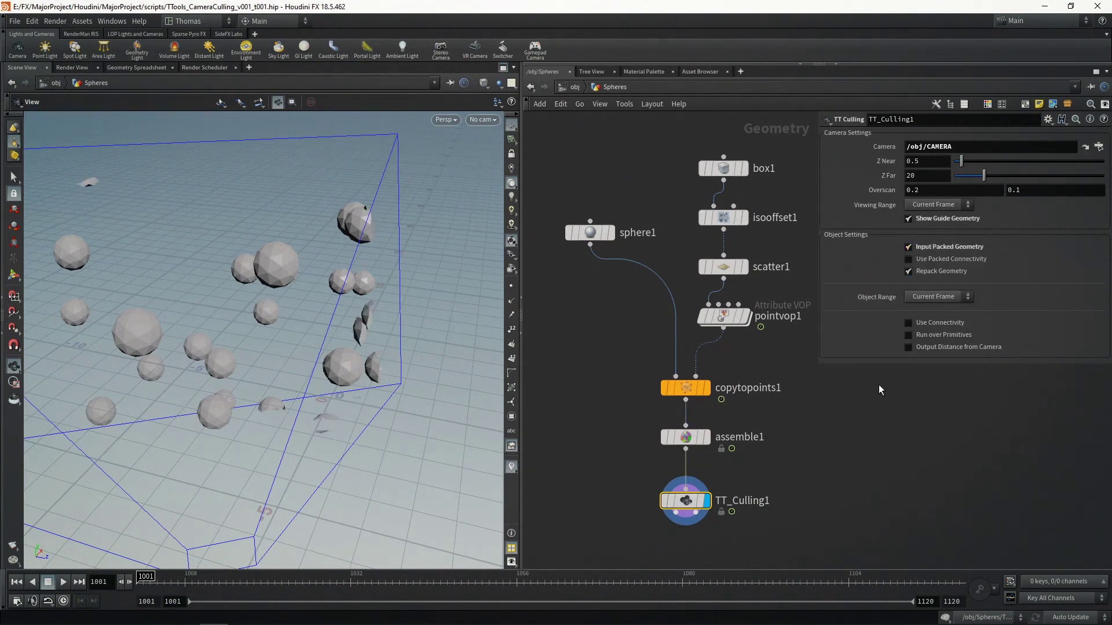
drag(350, 288, 559, 285)
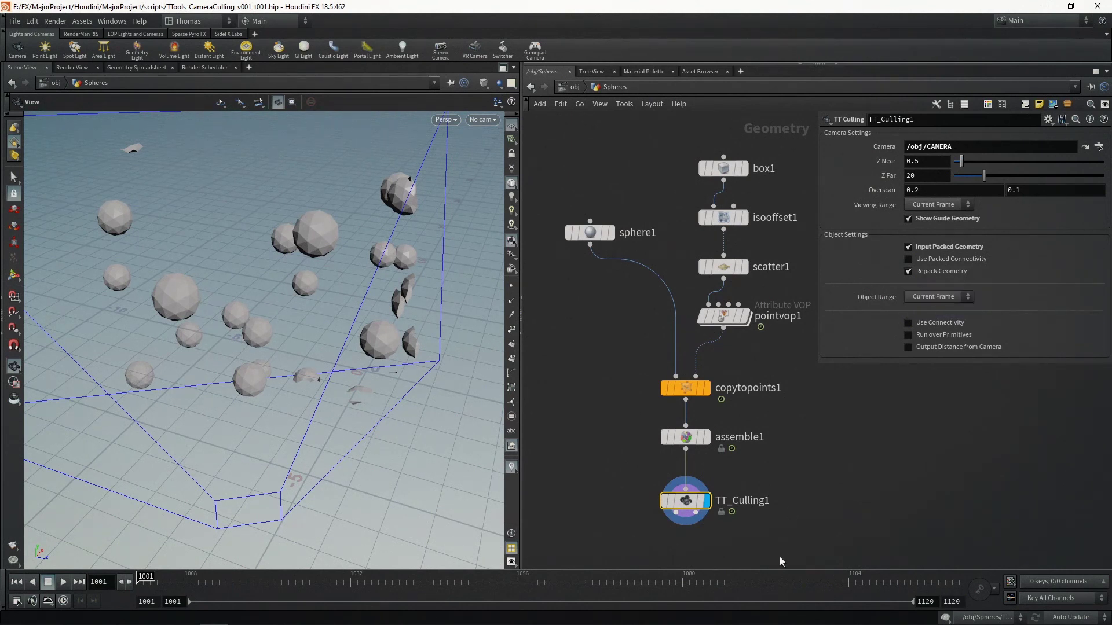
middle_drag(697, 501, 713, 434)
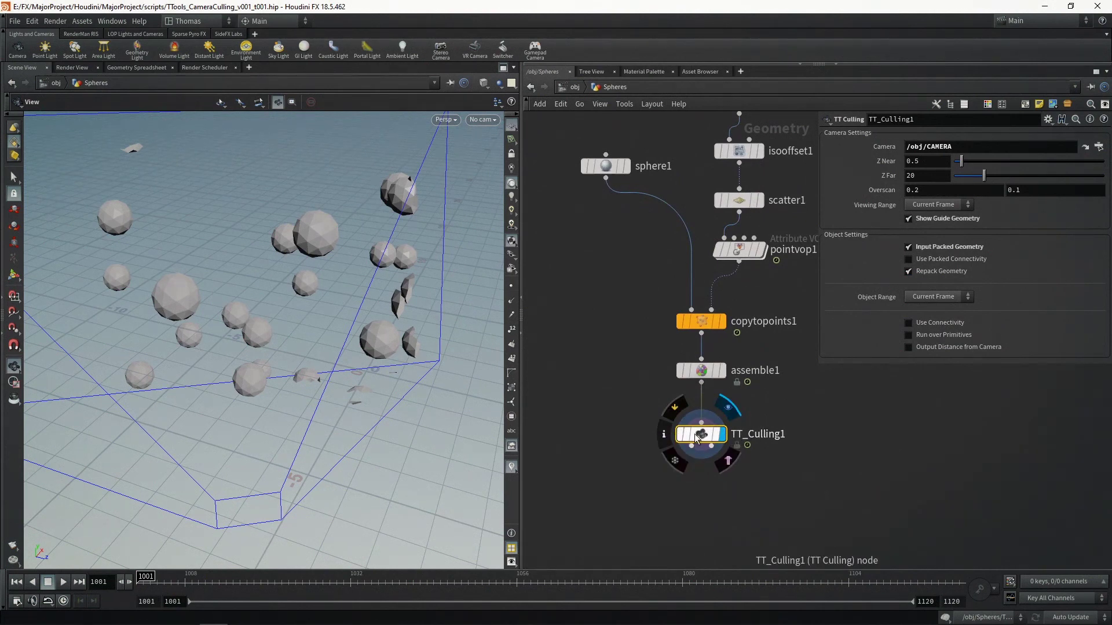
click(664, 434)
drag(1077, 194, 515, 93)
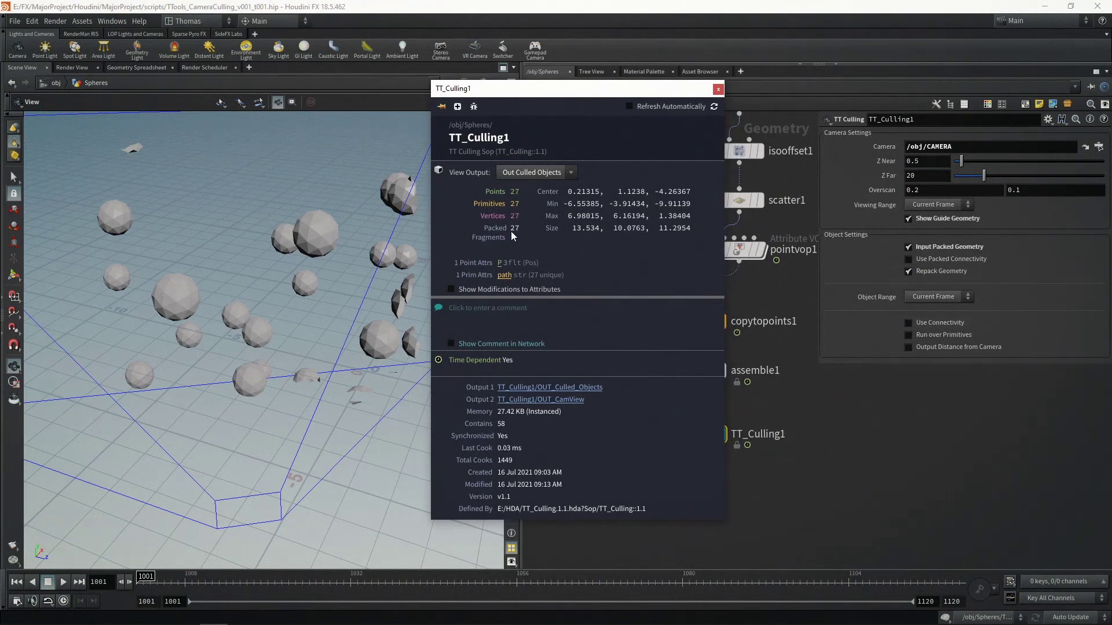
drag(637, 94, 647, 85)
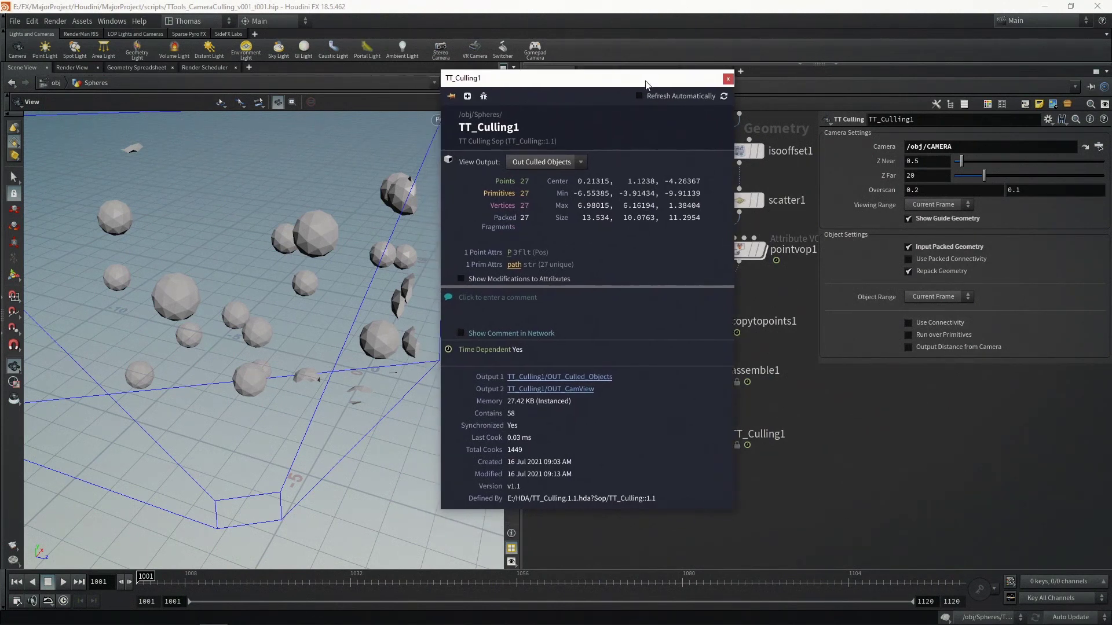
click(728, 79)
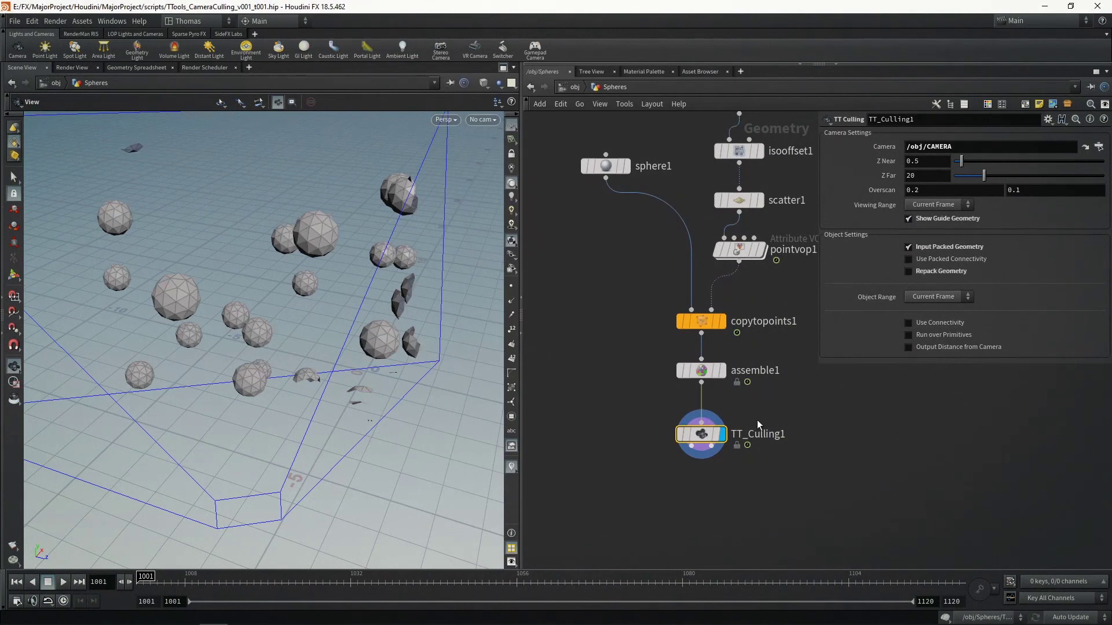
click(665, 437)
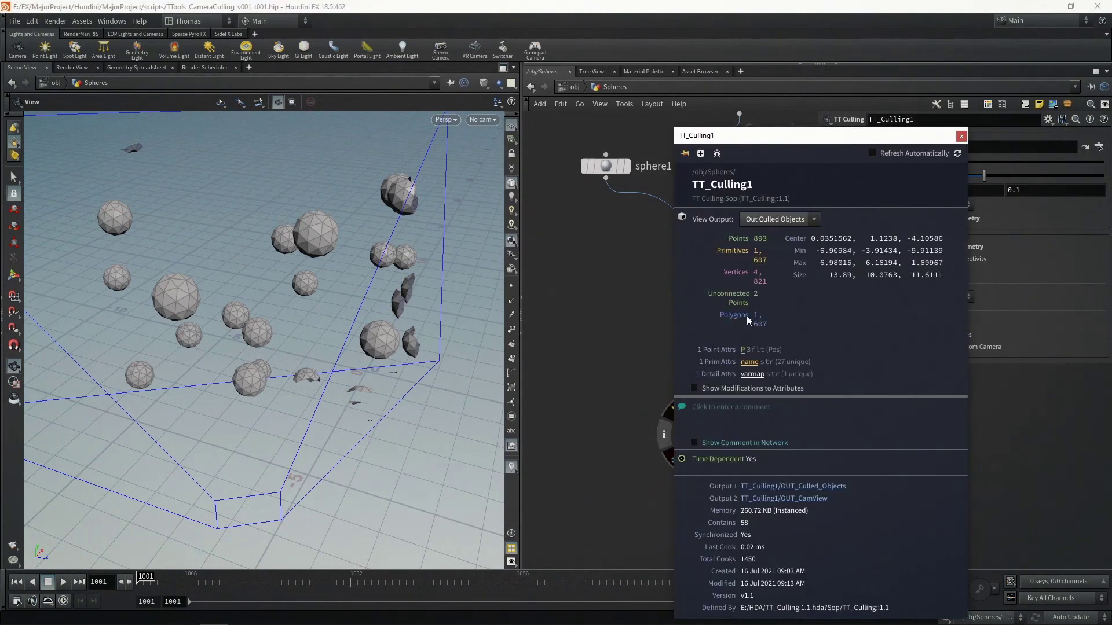
drag(802, 146, 486, 99)
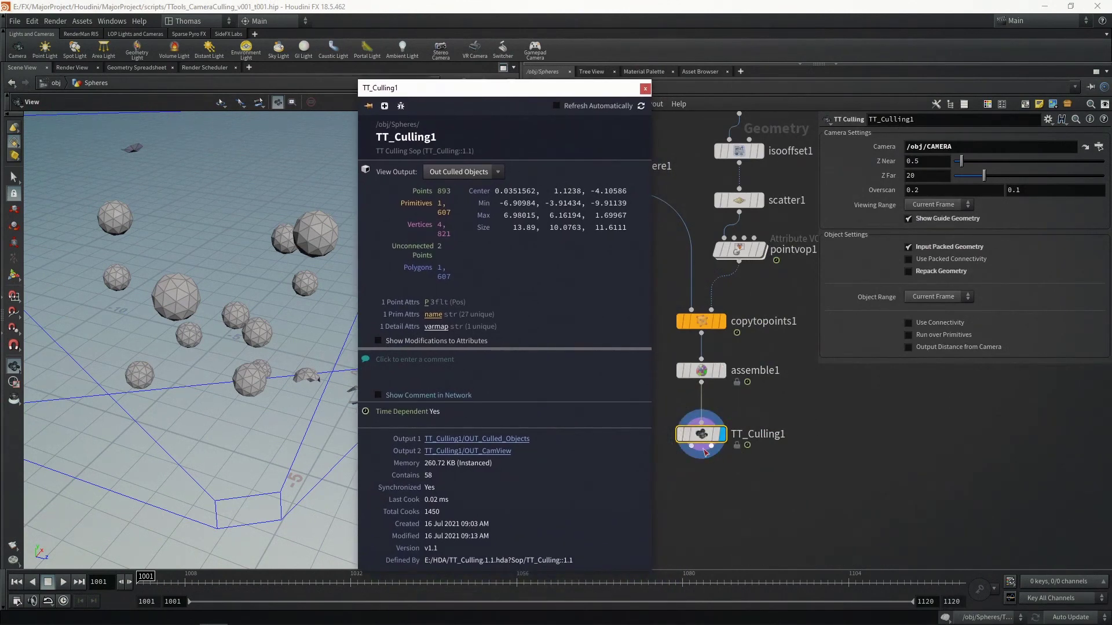
click(646, 88)
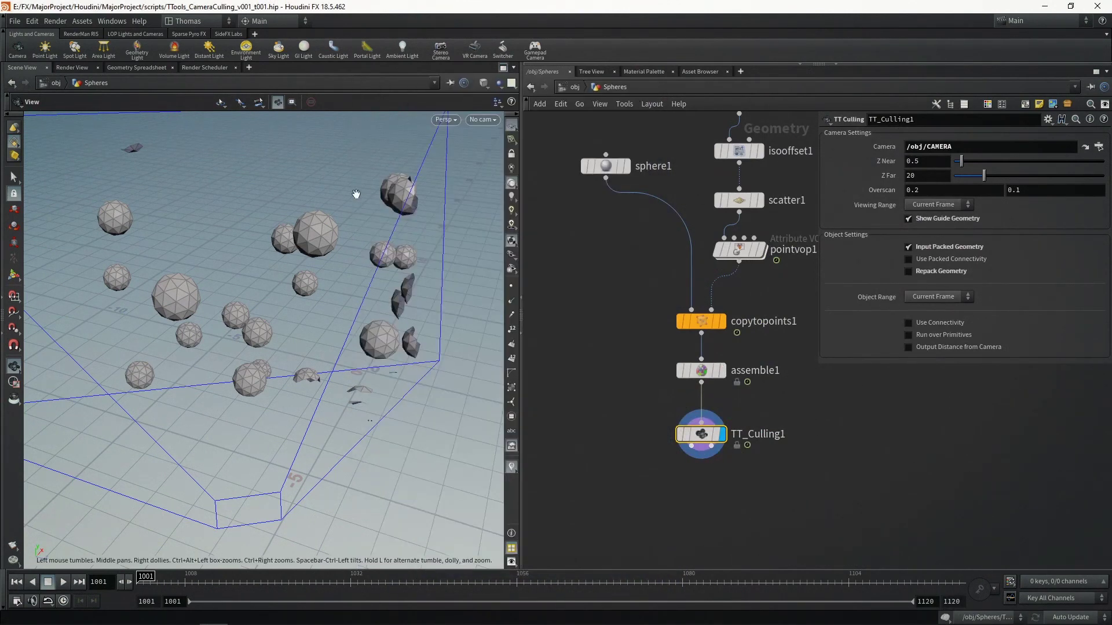
click(908, 271)
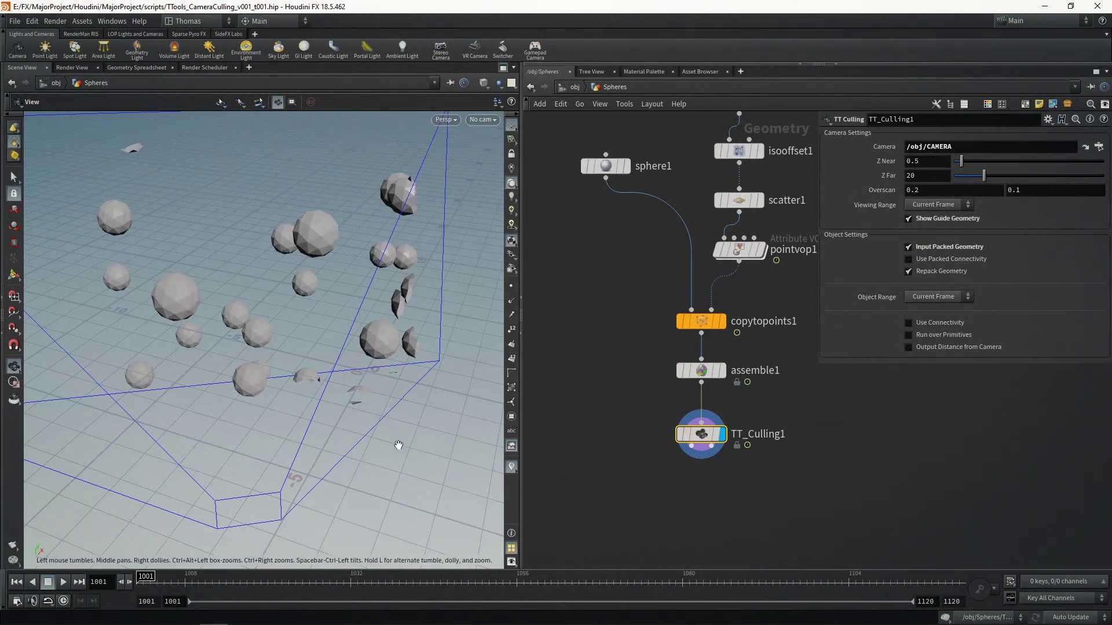
- Turn off Repack Geometry on TT_Culling1 and inspect the culled spheres
click(933, 272)
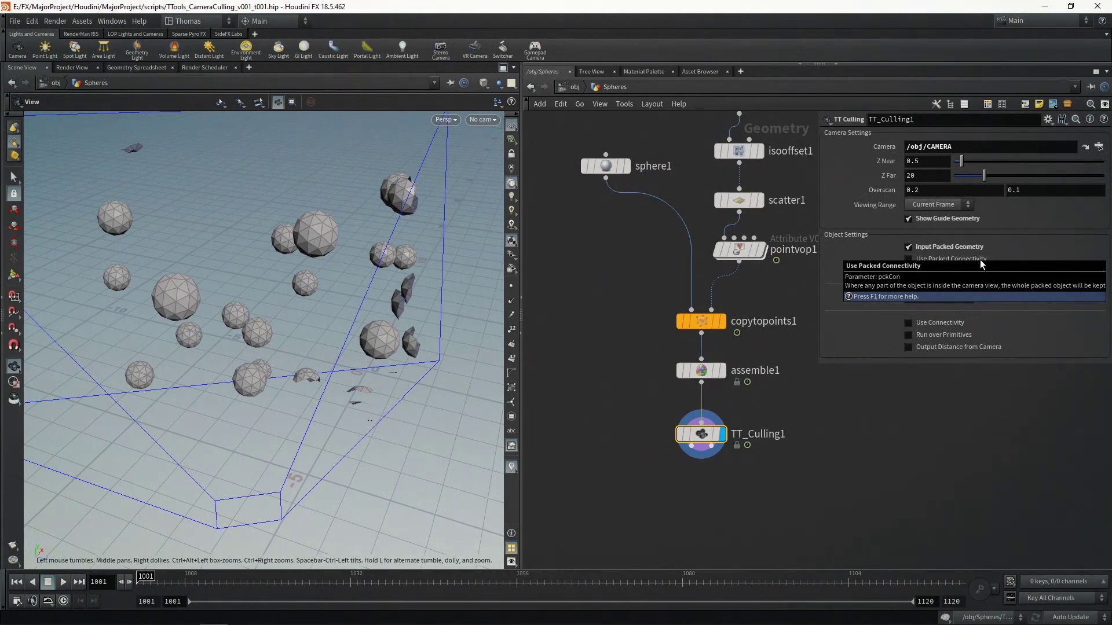
drag(426, 208, 391, 271)
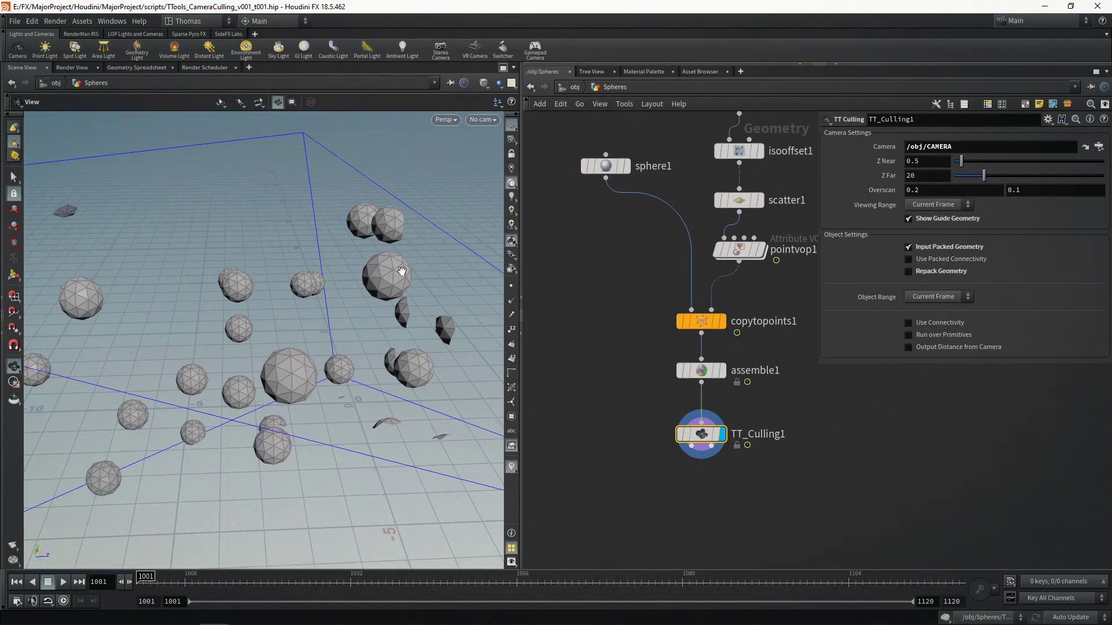
drag(404, 346, 411, 347)
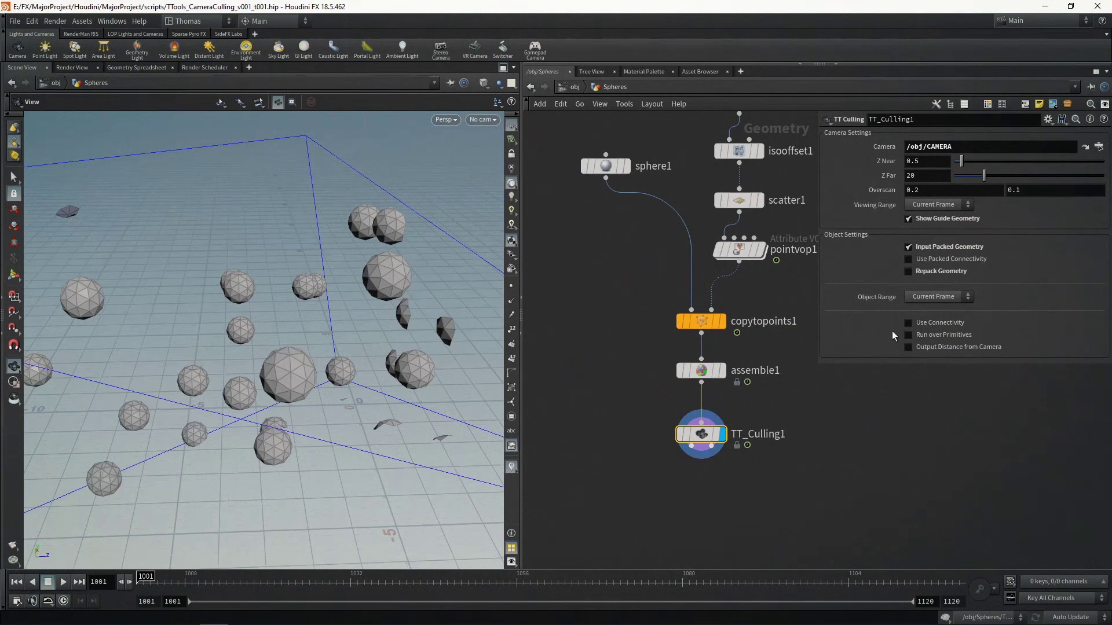
- Enable Use Packed Connectivity so every whole sphere touching the view is kept
click(936, 258)
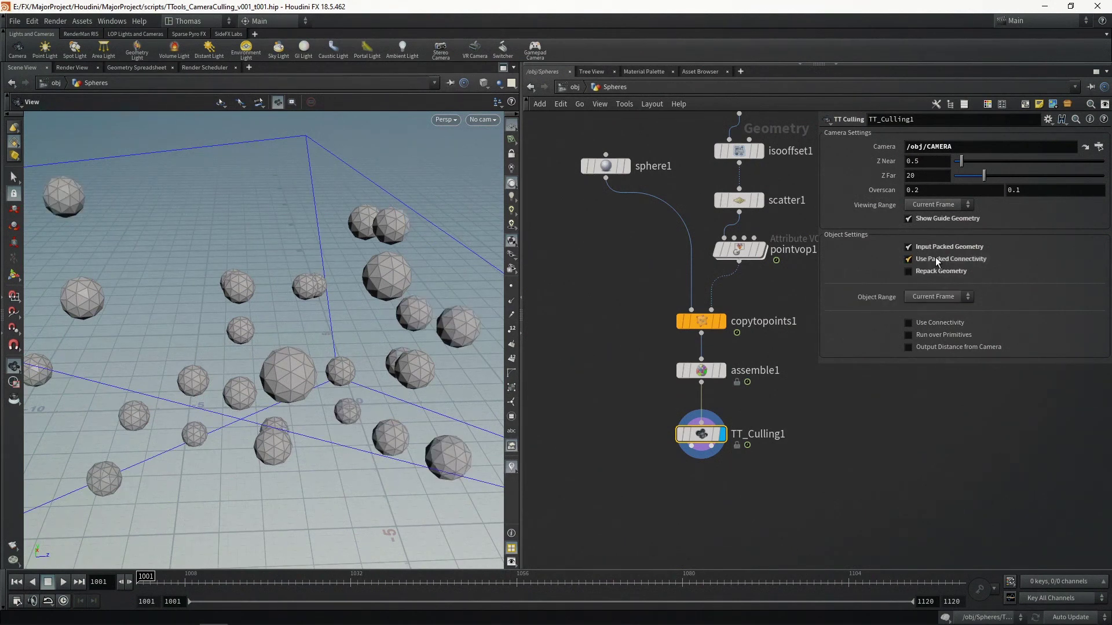
drag(405, 330, 346, 333)
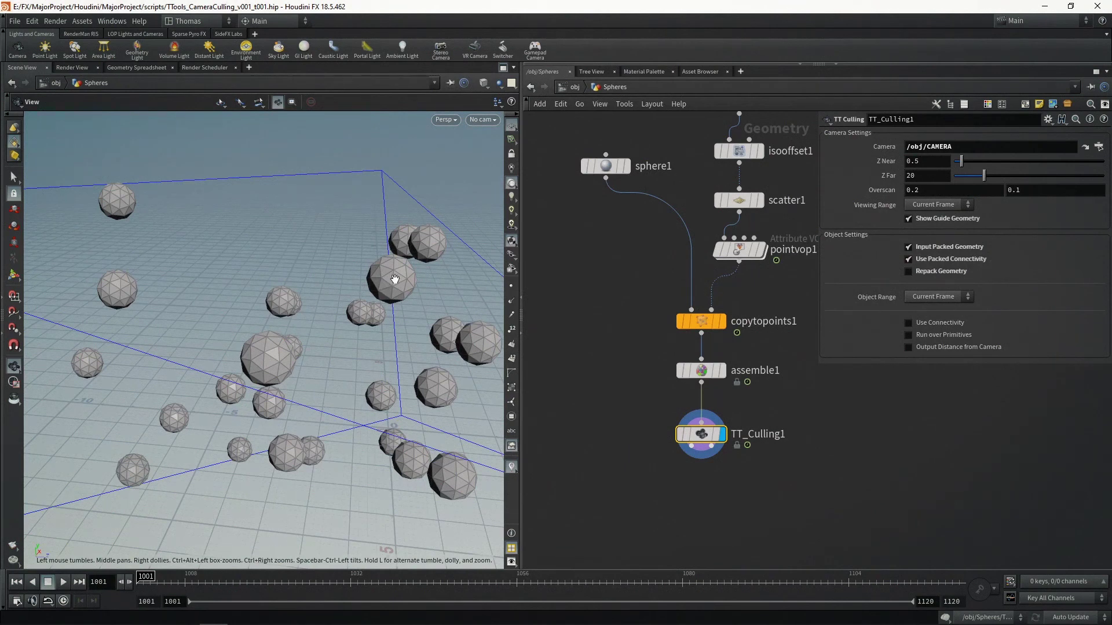
drag(257, 367, 281, 341)
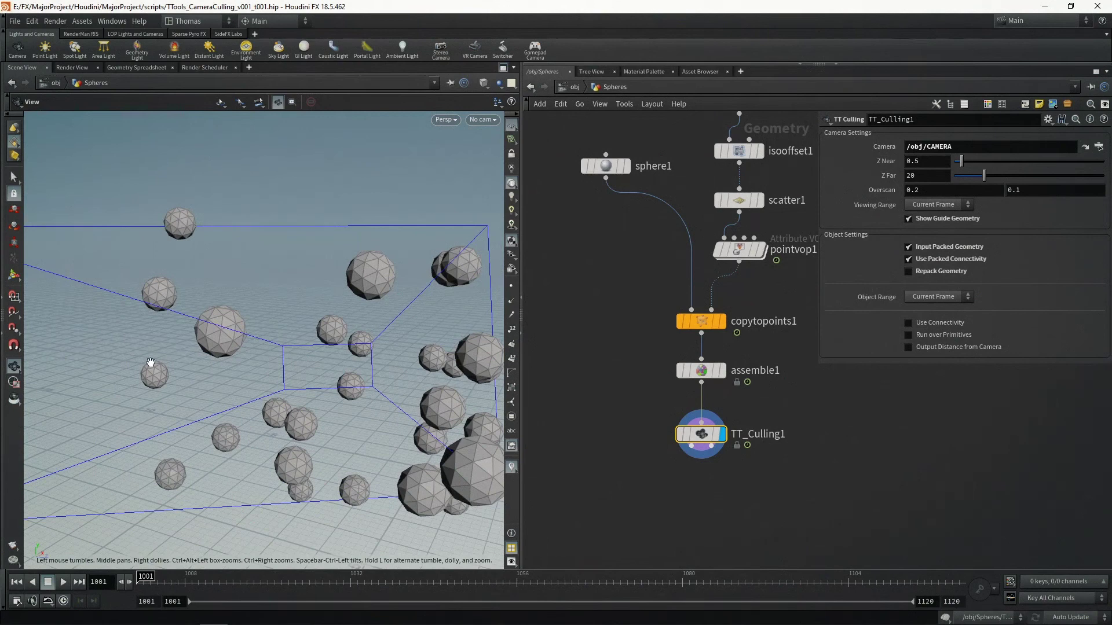
click(936, 322)
drag(324, 400, 336, 373)
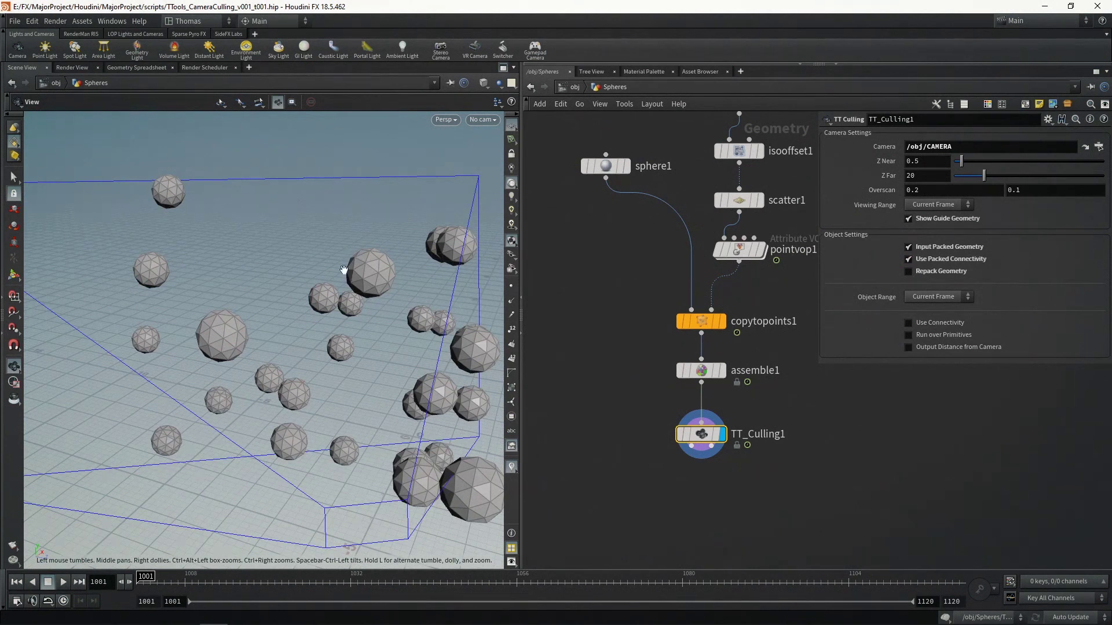